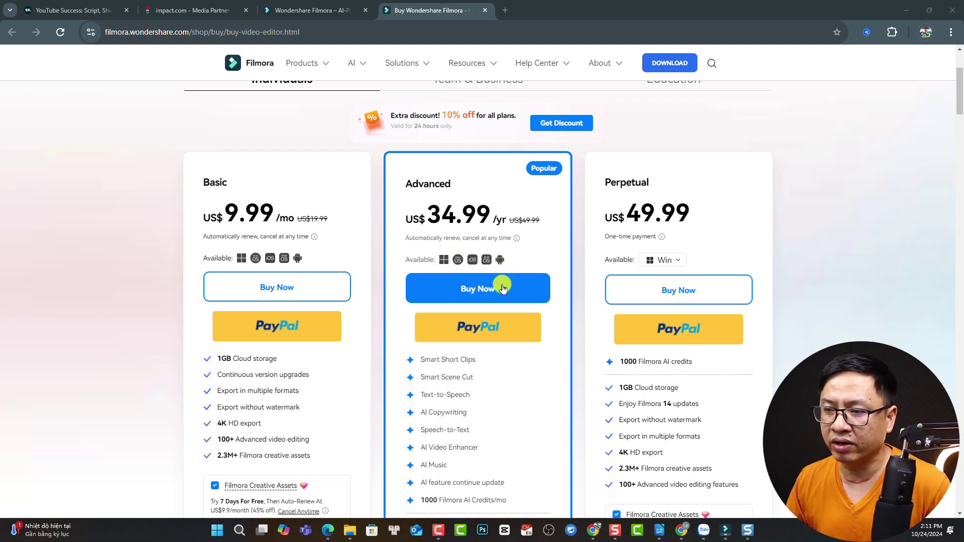
Review the features included in the Basic, Advanced and Perpetual plans on the Filmora pricing page.
scroll(501, 267, "down", 1)
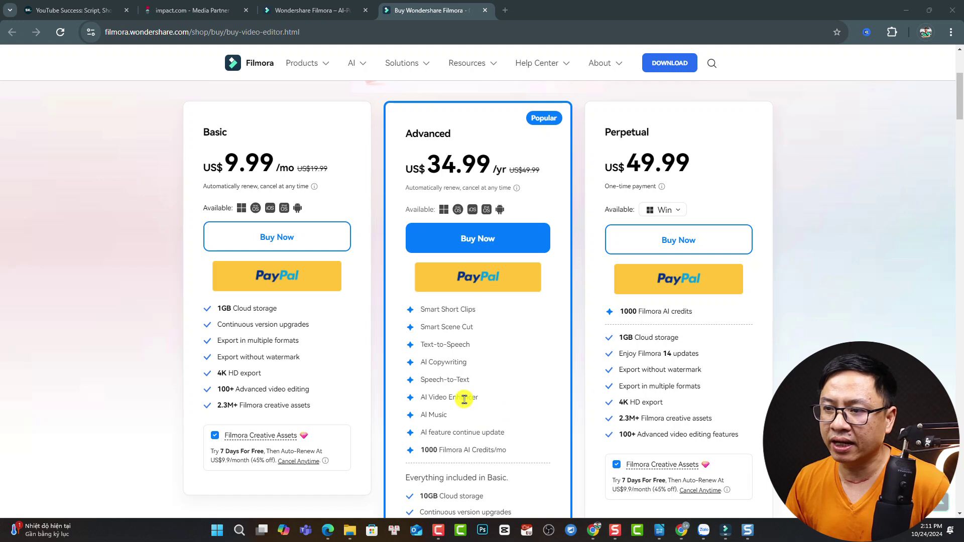
scroll(458, 397, "down", 4)
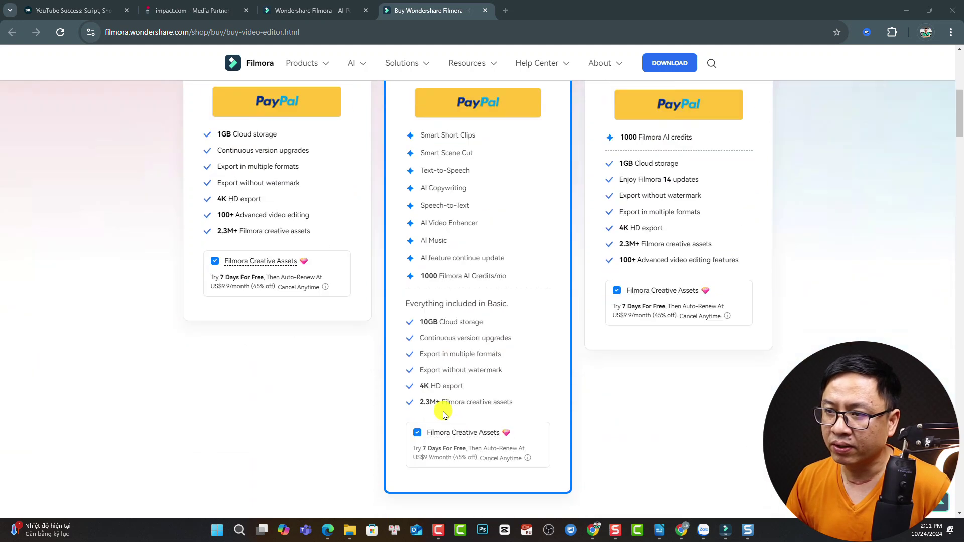
scroll(443, 386, "up", 3)
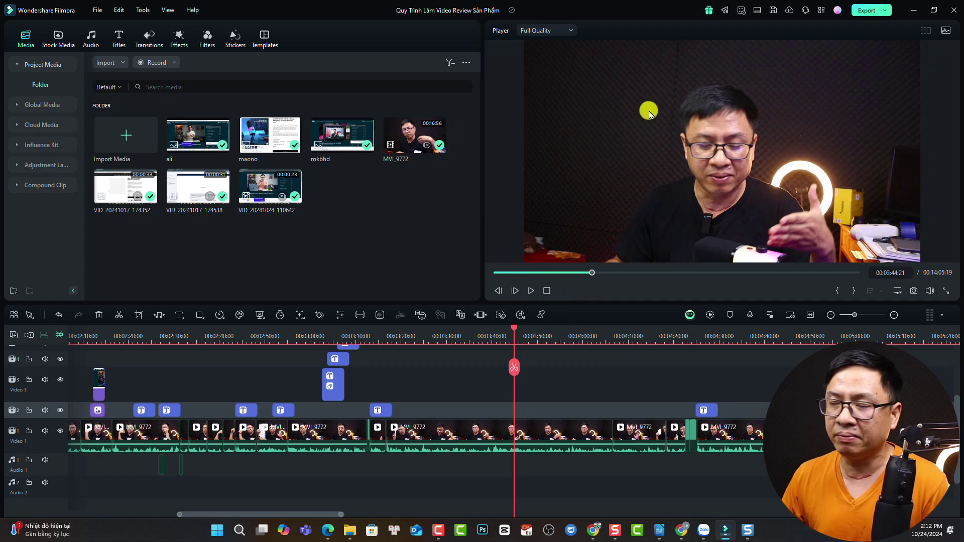
Open the project settings and accept 16:9 widescreen, 1920x1080 Full HD, 24 fps and SDR - Rec.709.
left_click(757, 11)
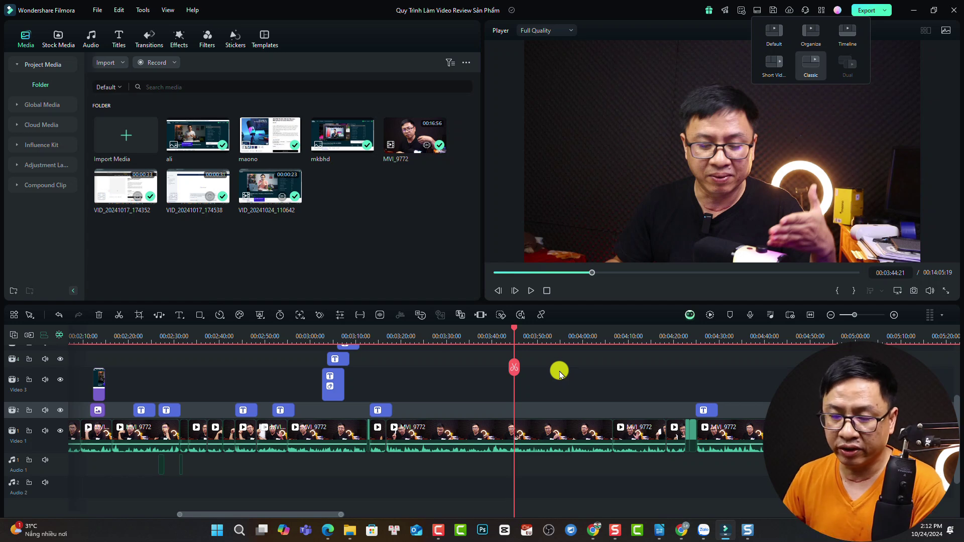
left_click(96, 11)
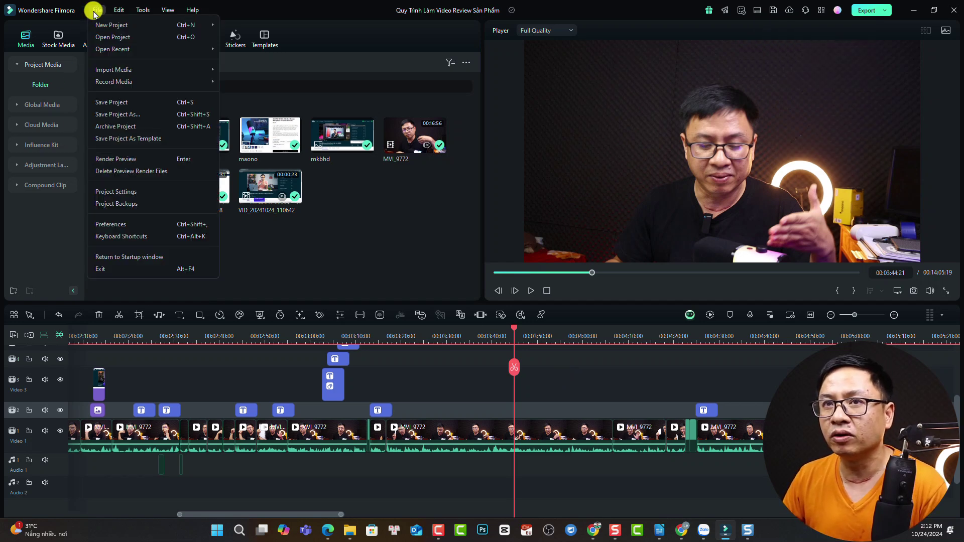
left_click(121, 193)
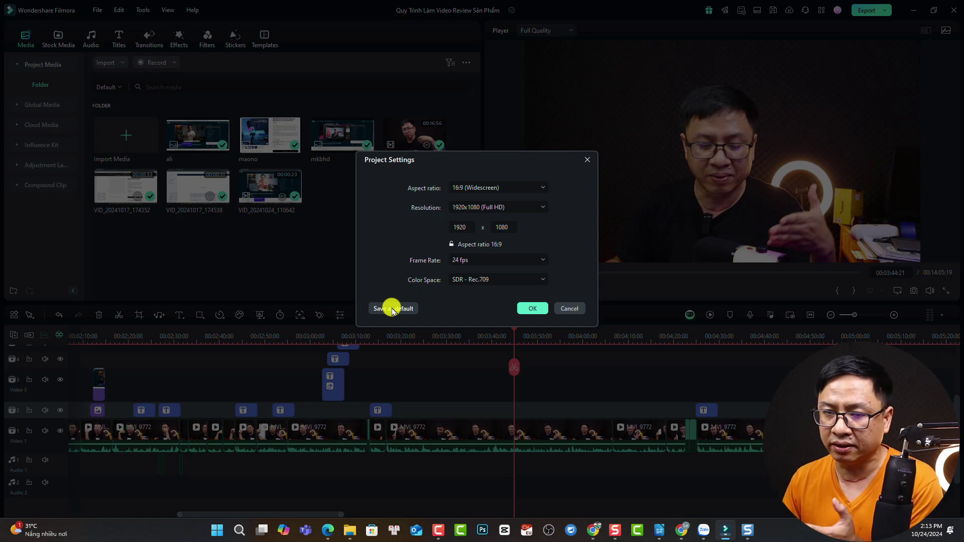
left_click(532, 308)
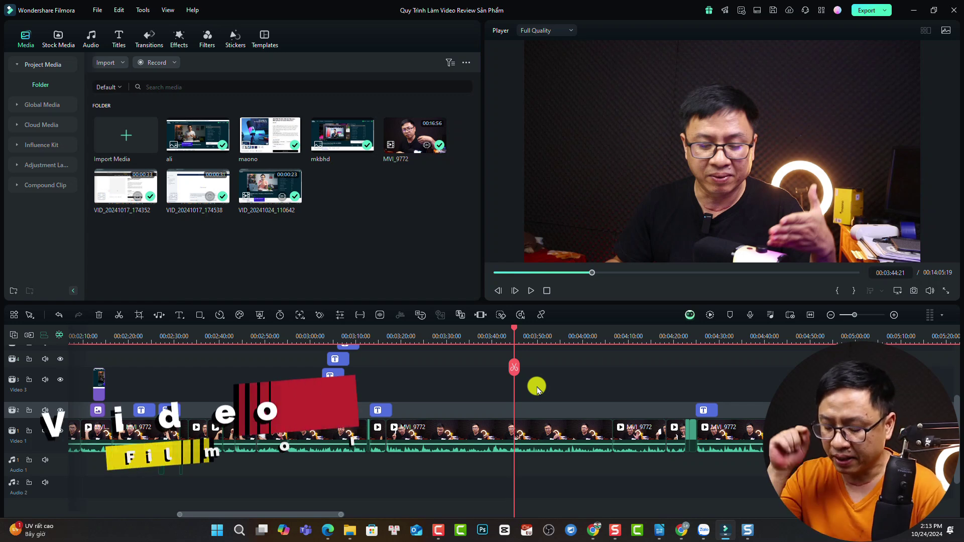
Split the MVI_9772 clip on the main video track at 00:03:42:16.
left_click(522, 332)
left_click_drag(522, 332, 505, 347)
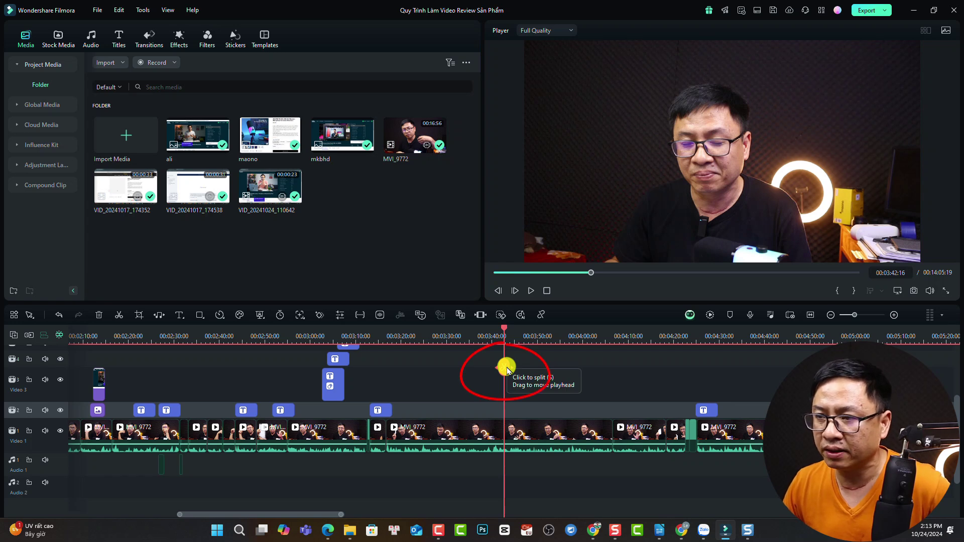
left_click(505, 368)
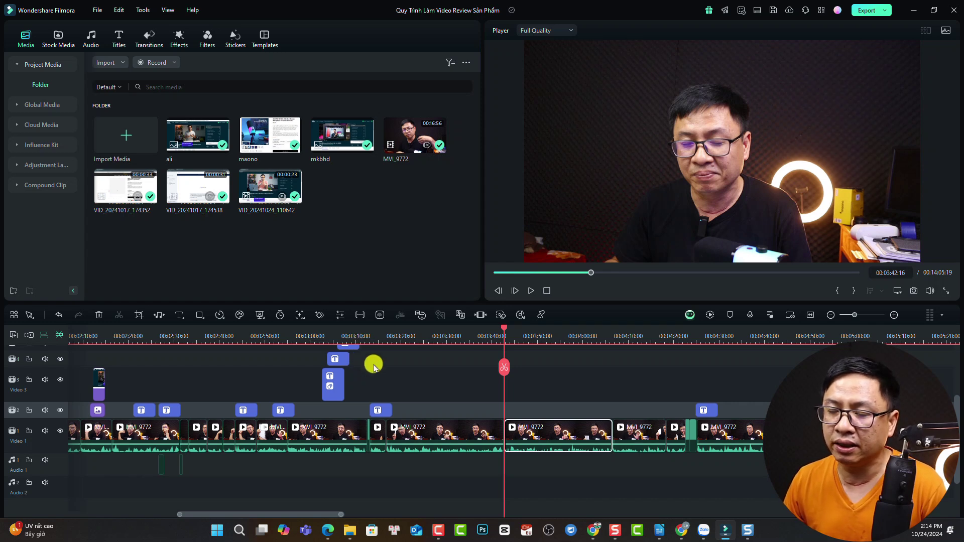
Split the clips on all tracks at 00:03:05:21 and select the neighbouring title and video segments after the cut.
scroll(346, 379, "up", 2)
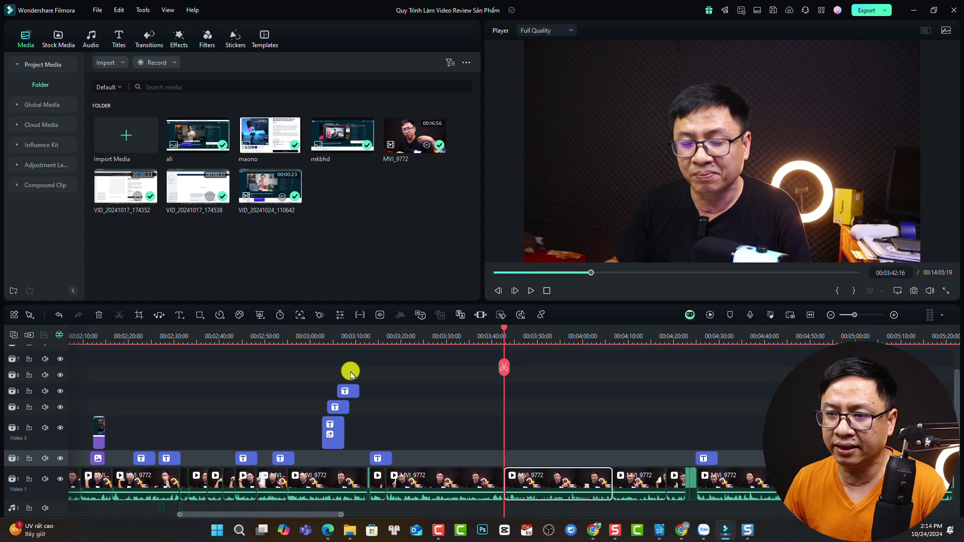
left_click(337, 341)
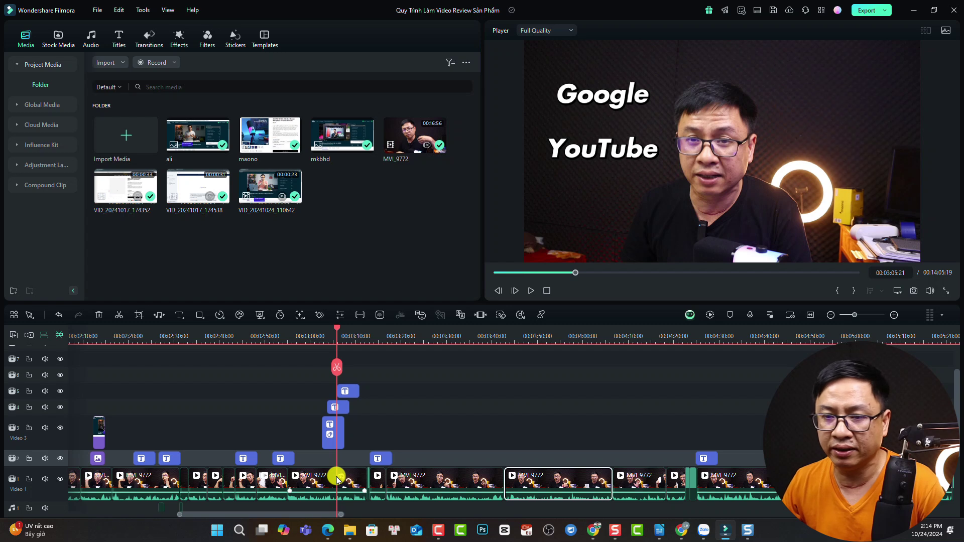
scroll(346, 476, "down", 3)
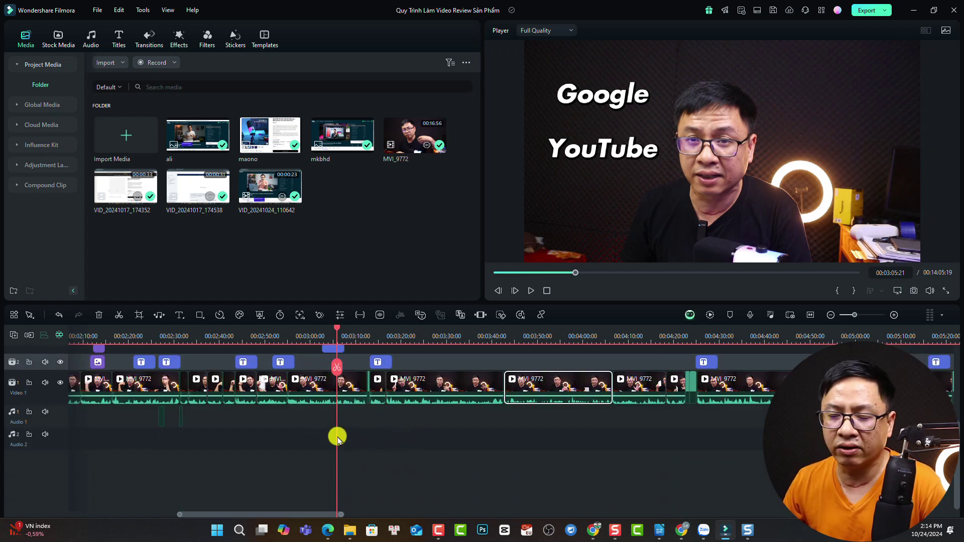
scroll(338, 435, "up", 3)
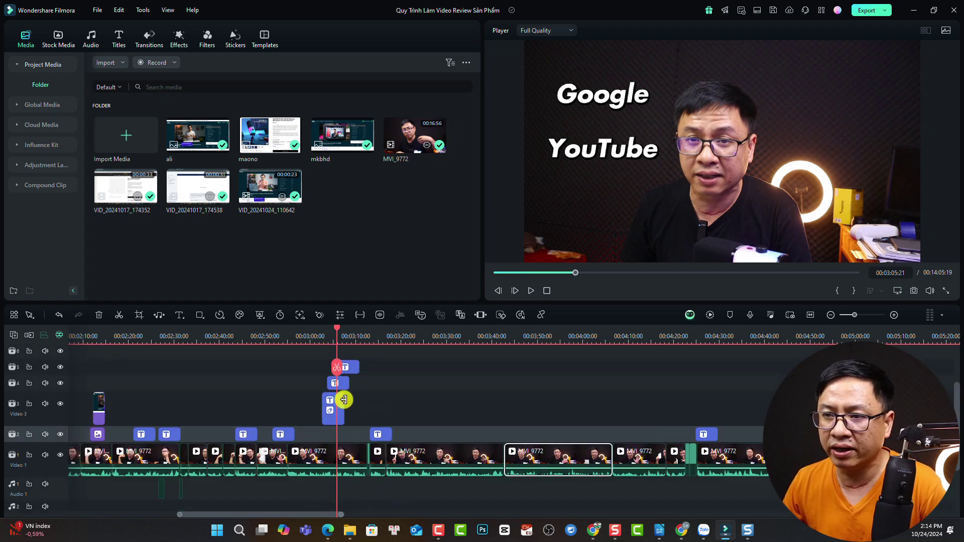
left_click(335, 369)
left_click_drag(387, 361, 345, 453)
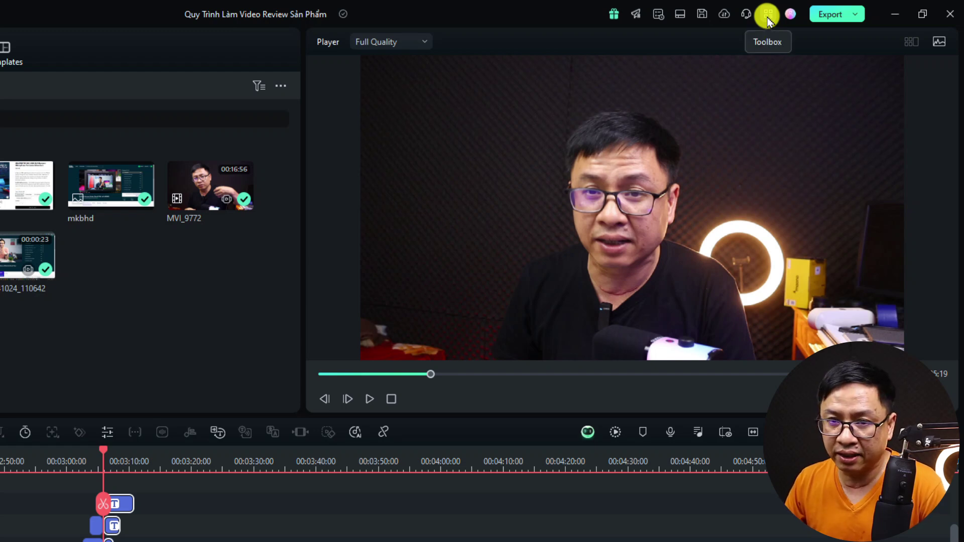
Assign Ctrl+B as the shortcut for the Split tool in the keyboard shortcut settings.
left_click(767, 16)
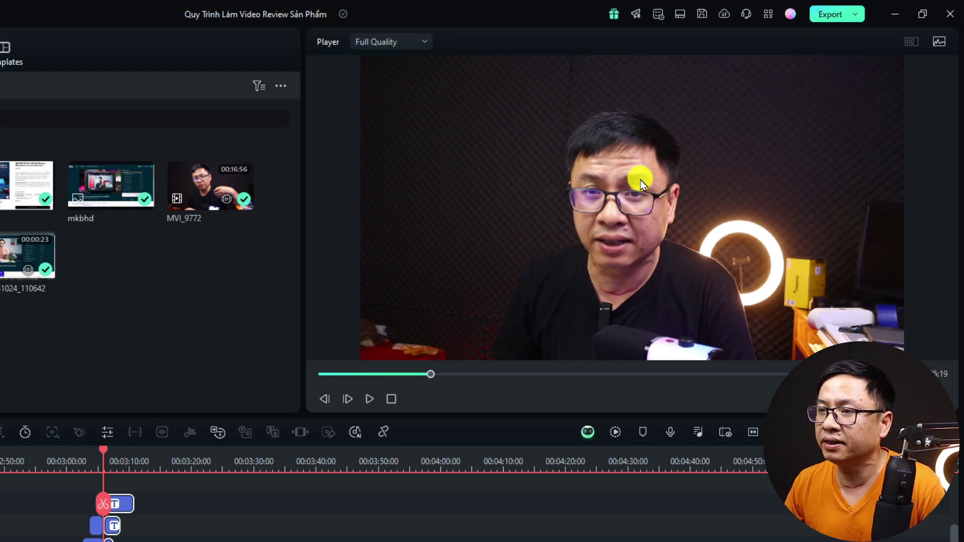
key("ctrl+alt+k")
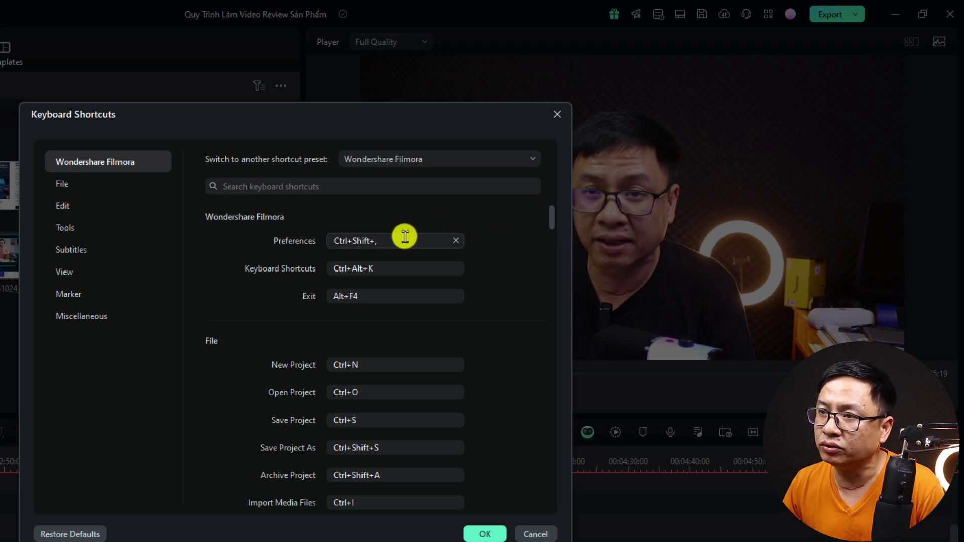
left_click(123, 236)
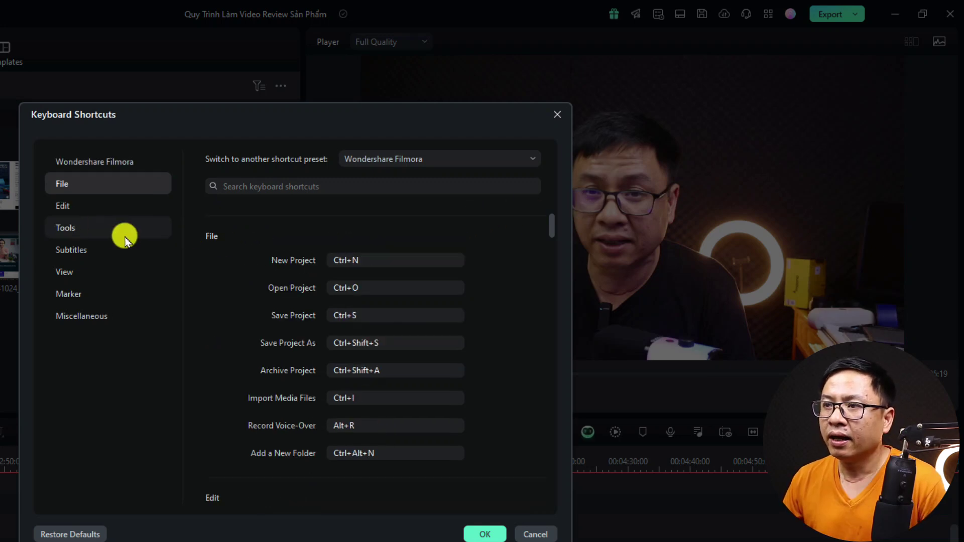
left_click(64, 228)
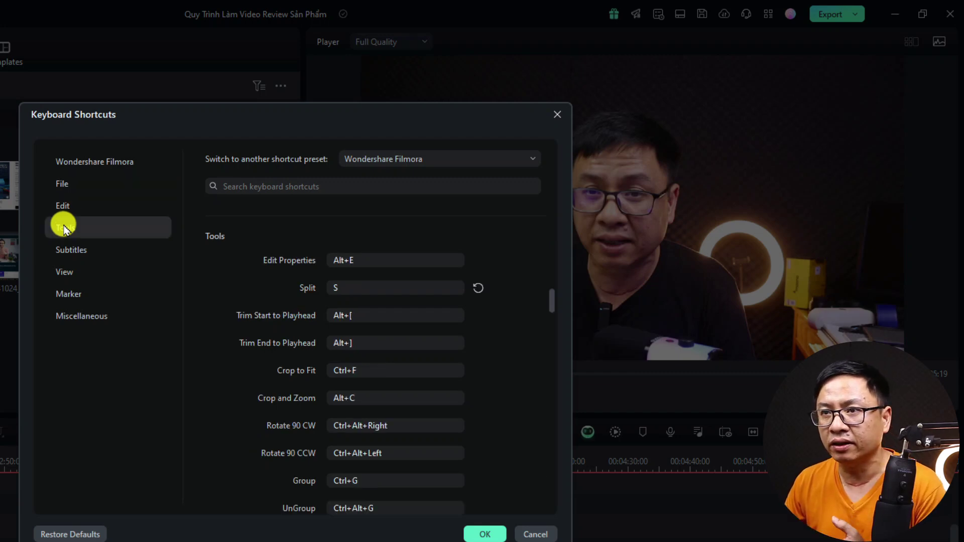
left_click(347, 287)
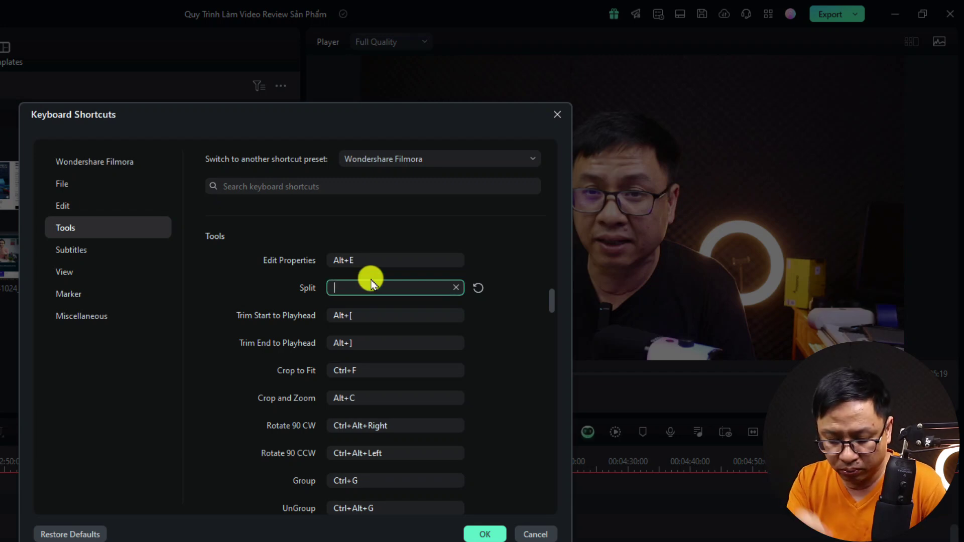
key("ctrl+b")
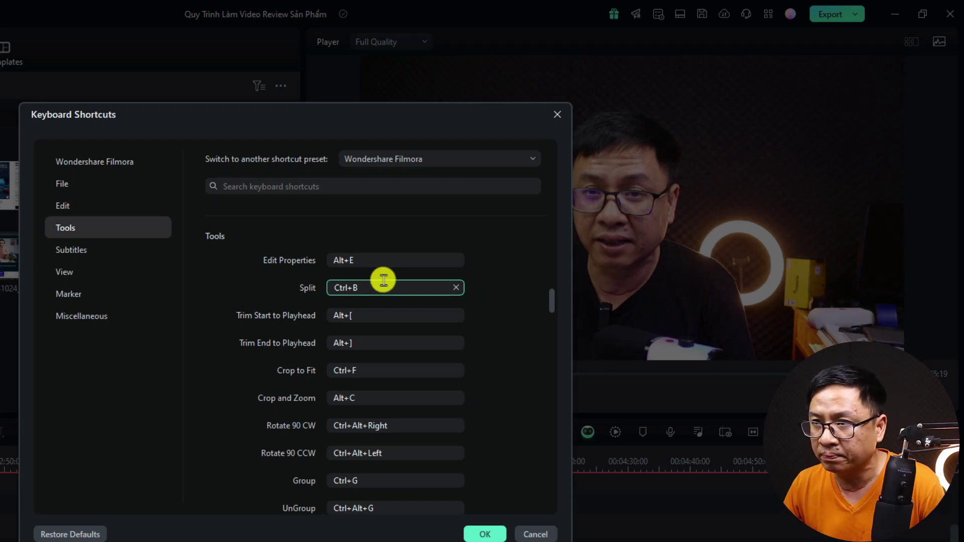
Set the Split shortcut to S and save the keyboard shortcuts.
left_click_drag(370, 284, 330, 292)
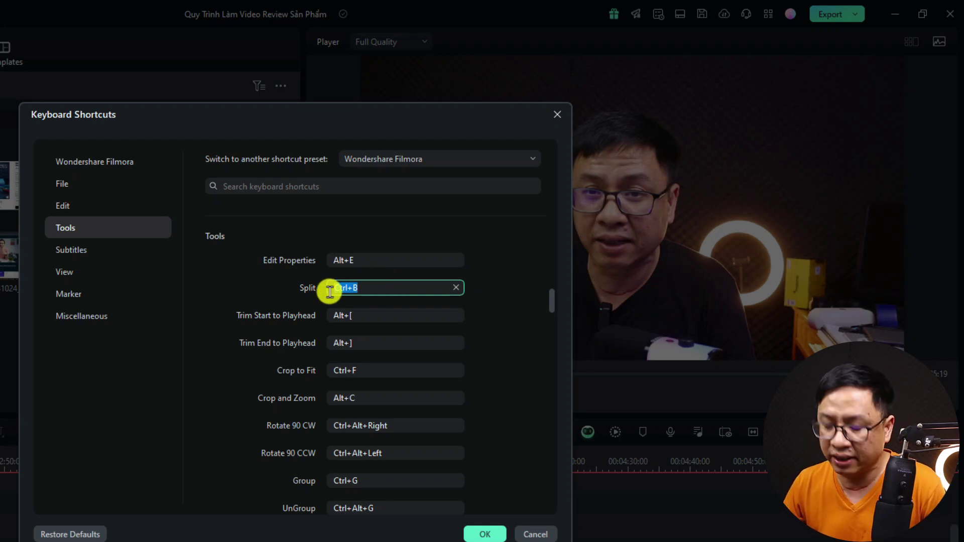
key("BackSpace")
key("s")
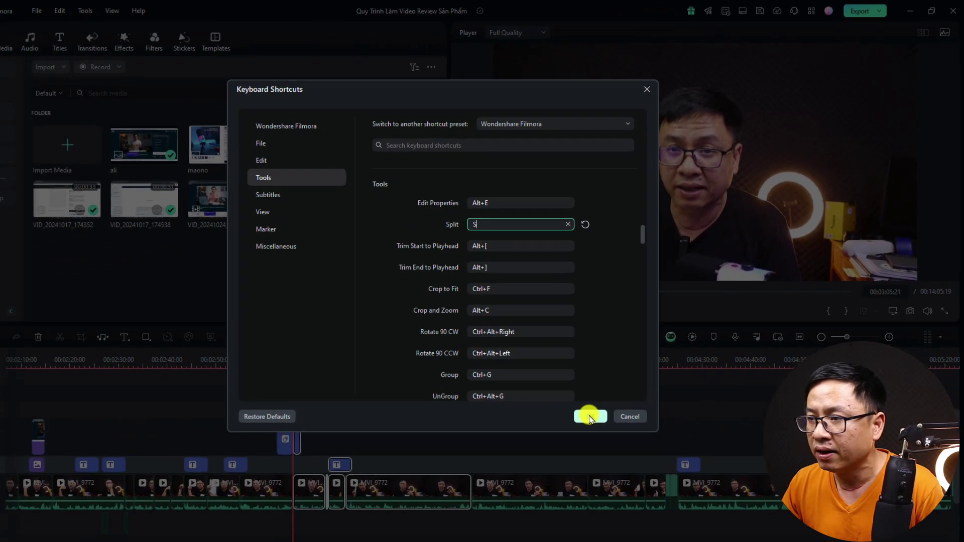
left_click(590, 416)
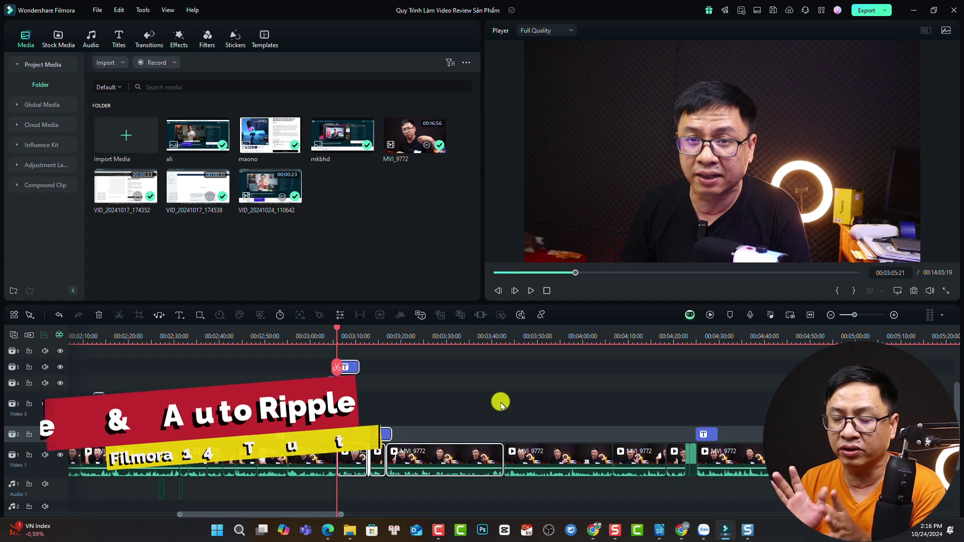
Delete the Video 1 clip at 00:03:36:09 and undo the deletion.
left_click(475, 338)
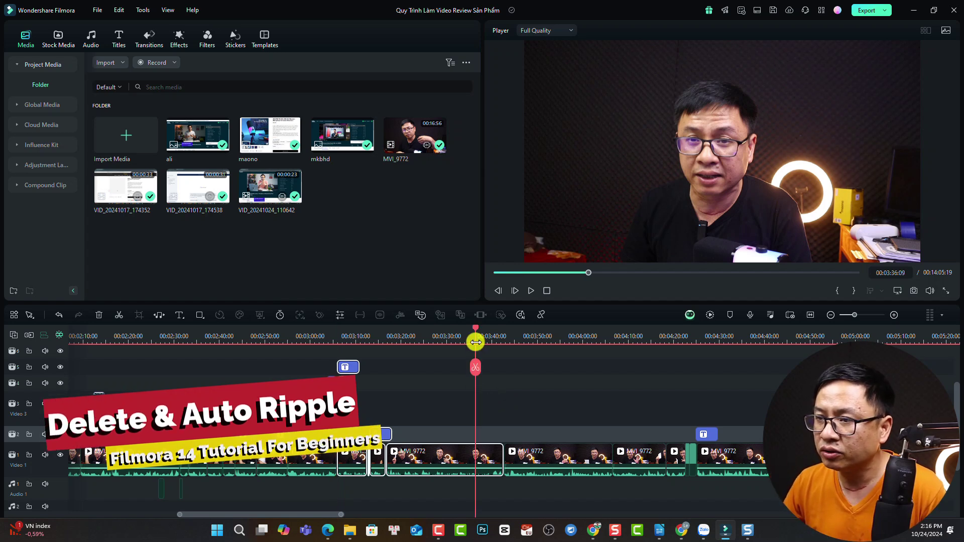
left_click(451, 460)
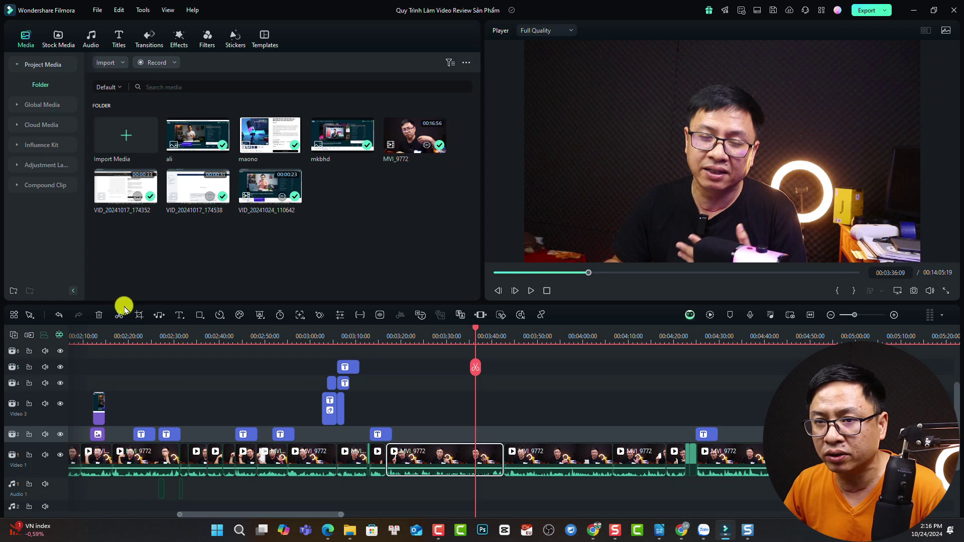
left_click(97, 314)
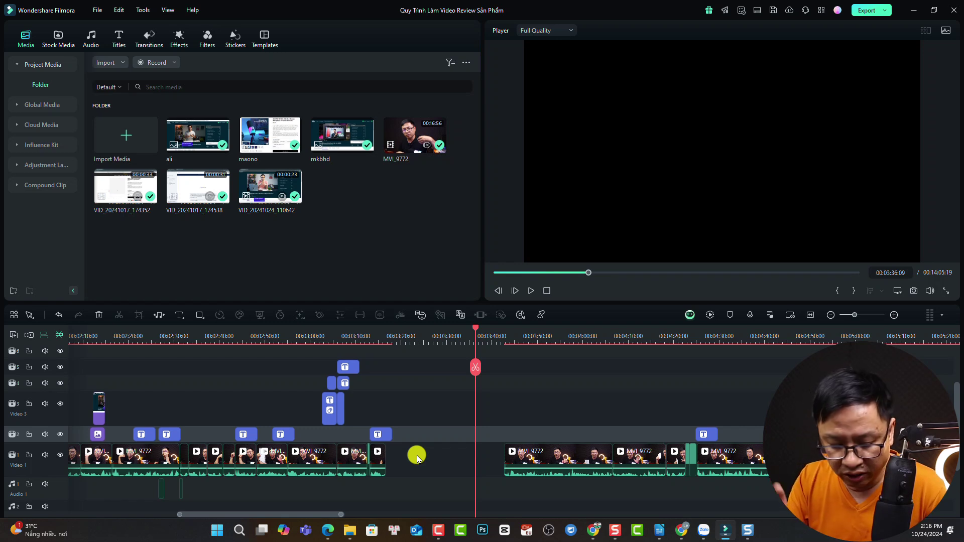
key("ctrl+z")
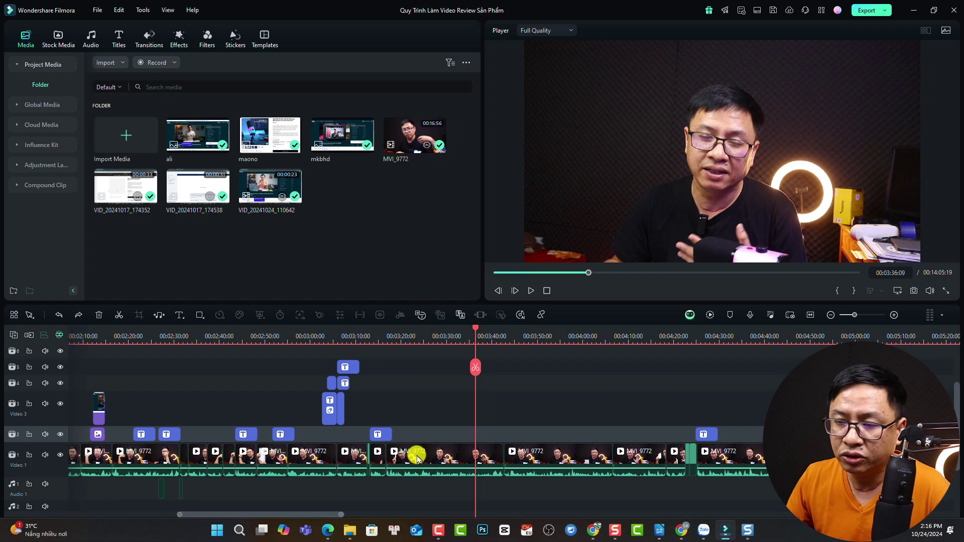
Select the Video 1 clip at 00:03:36:09 and enable Auto Ripple for the timeline.
left_click(435, 457)
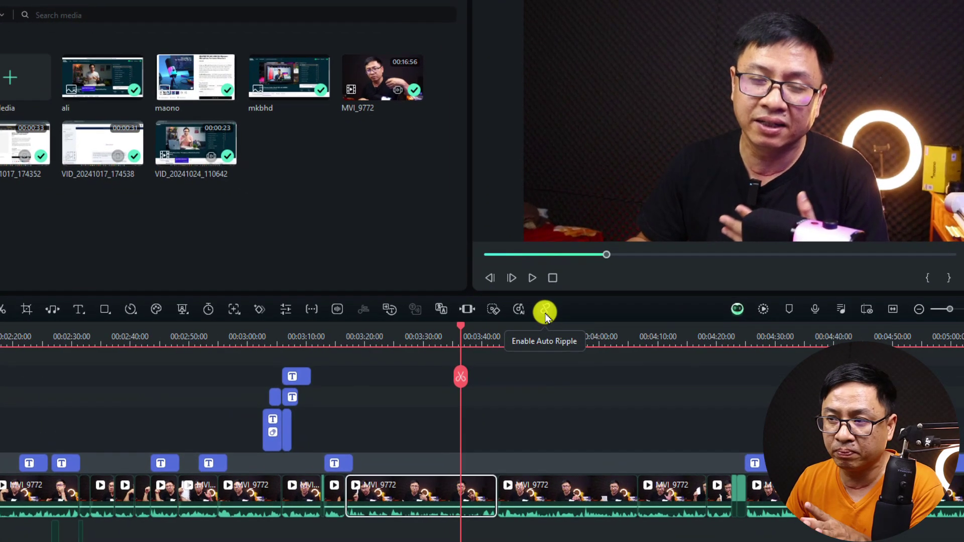
left_click(545, 311)
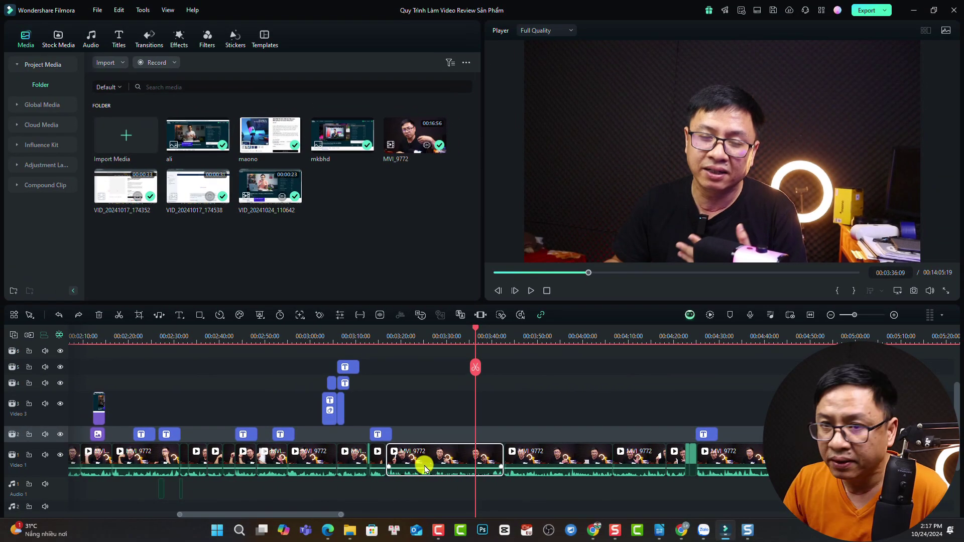
Delete the selected Video 1 clip with Auto Ripple on, undo the deletion and reselect the clip.
left_click(99, 315)
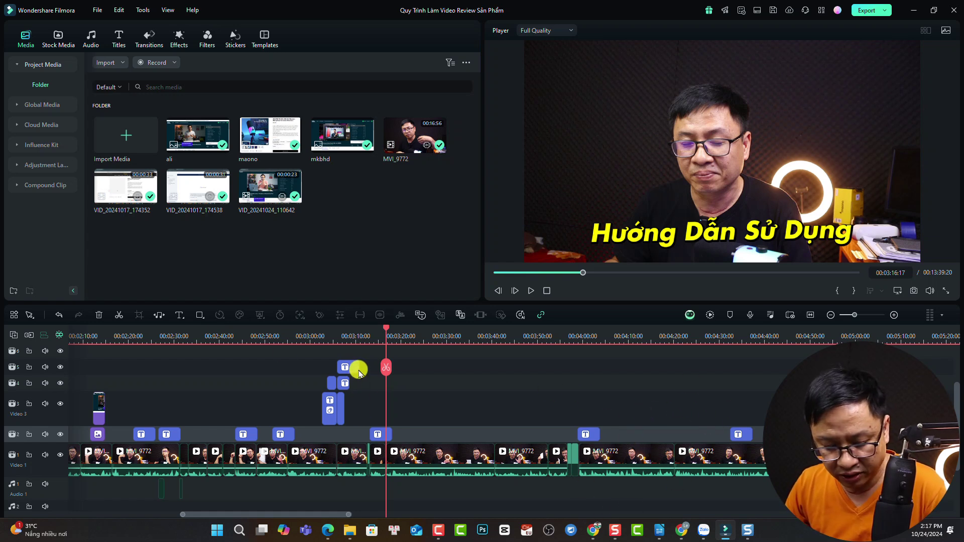
key("ctrl+z")
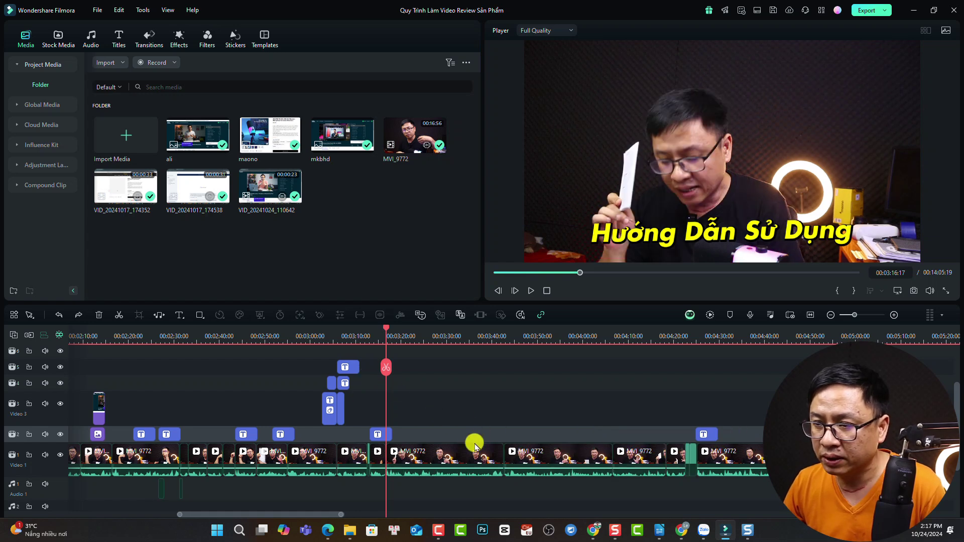
left_click(462, 456)
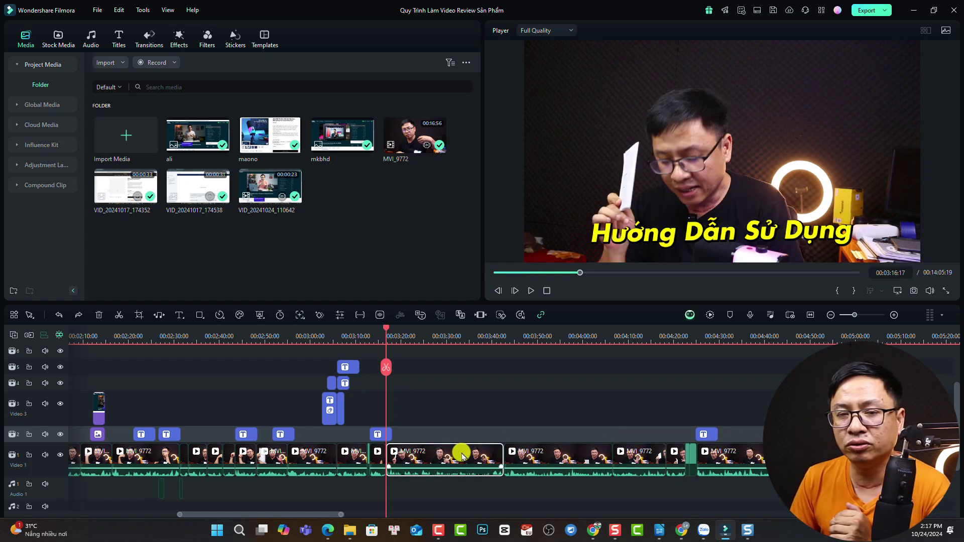
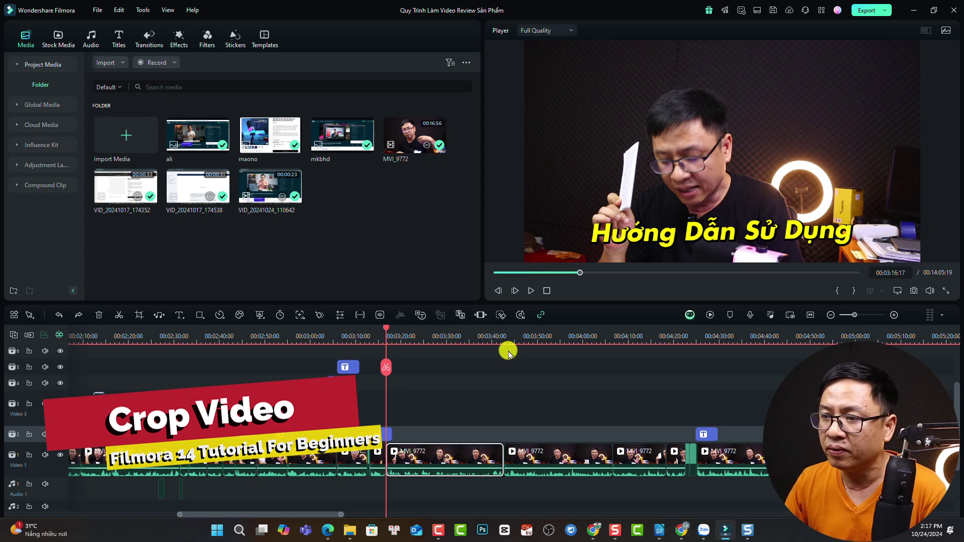
Select the Video 1 clip under the playhead and split it at 00:03:49:05.
left_click(532, 337)
left_click(562, 461)
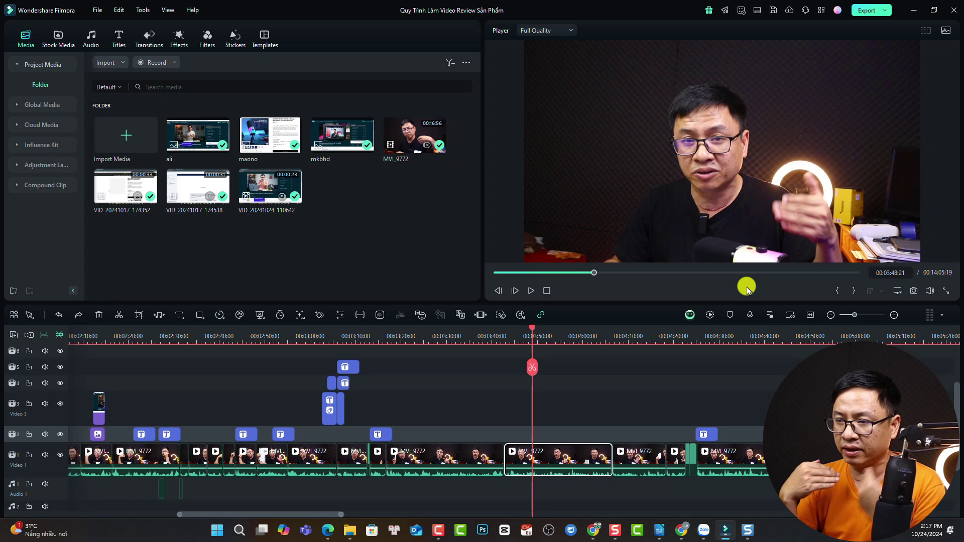
left_click(534, 336)
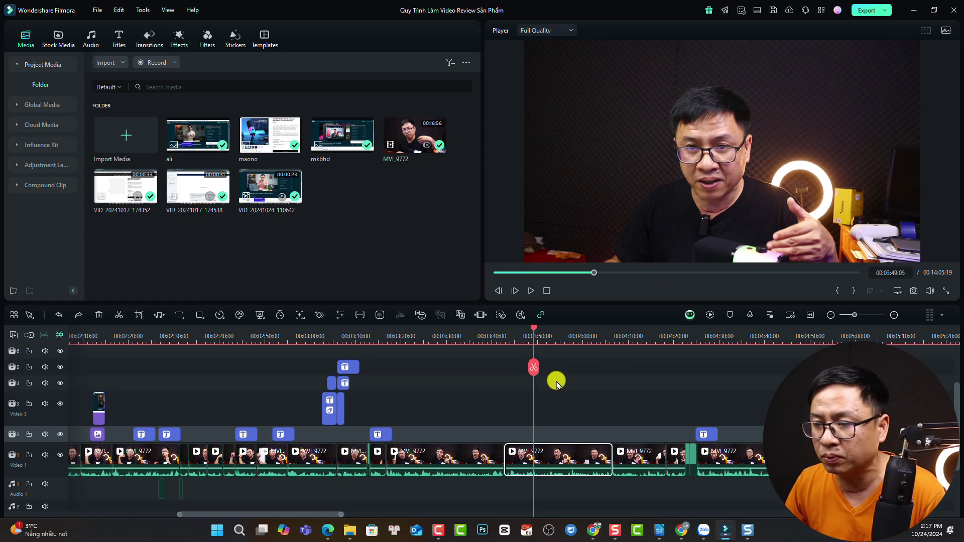
key("ctrl+b")
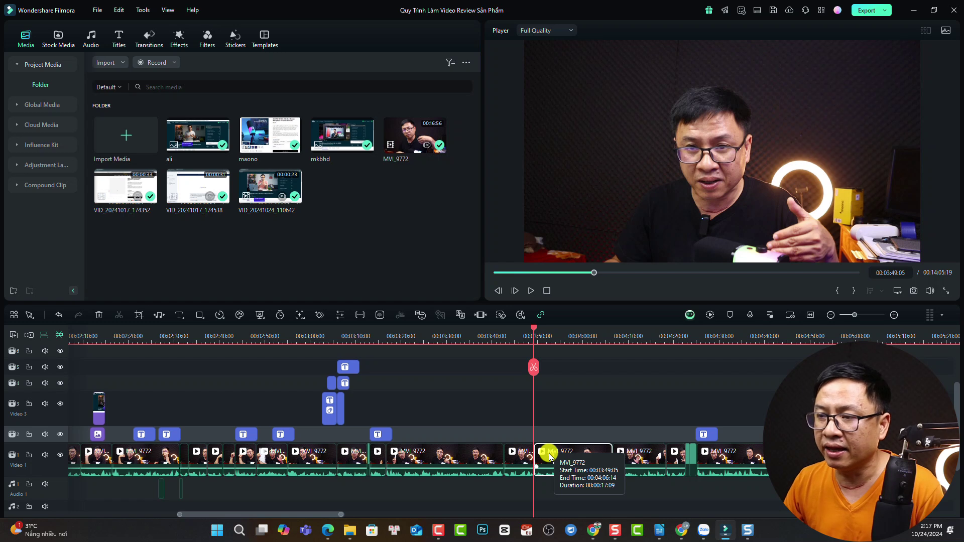
Crop the clip part after the split at 16:9 ratio to 1509 x 849, roughly centred on the speaker, preview it and apply.
left_click(137, 315)
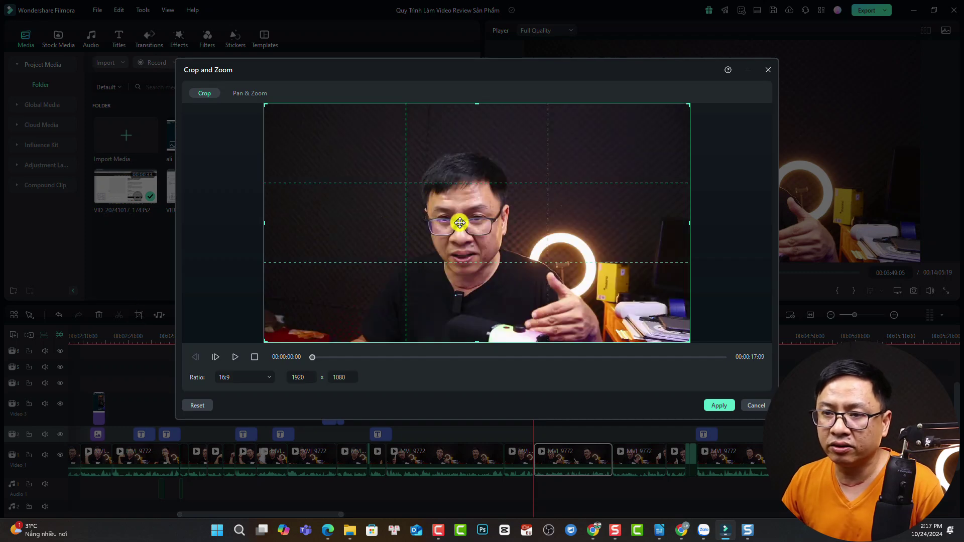
left_click(253, 379)
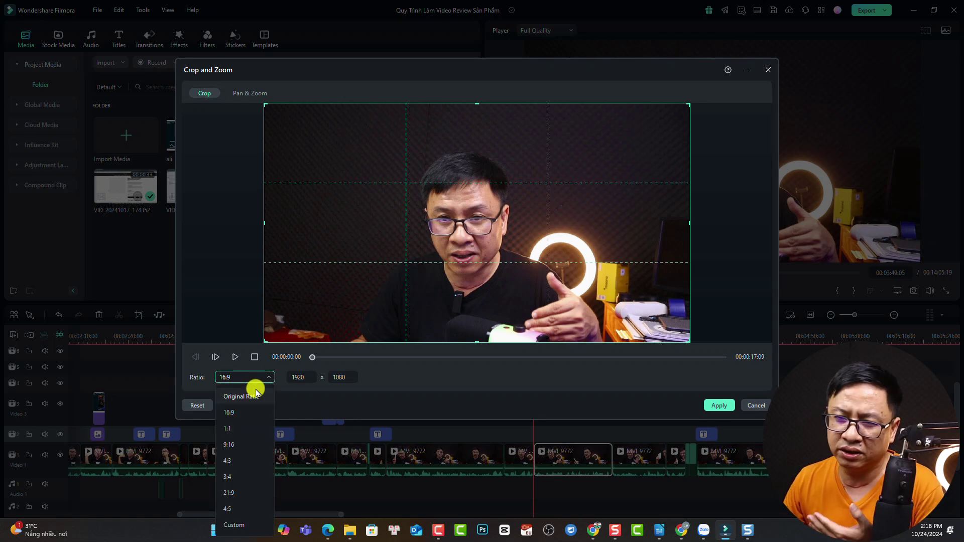
left_click(228, 413)
left_click_drag(266, 107, 356, 173)
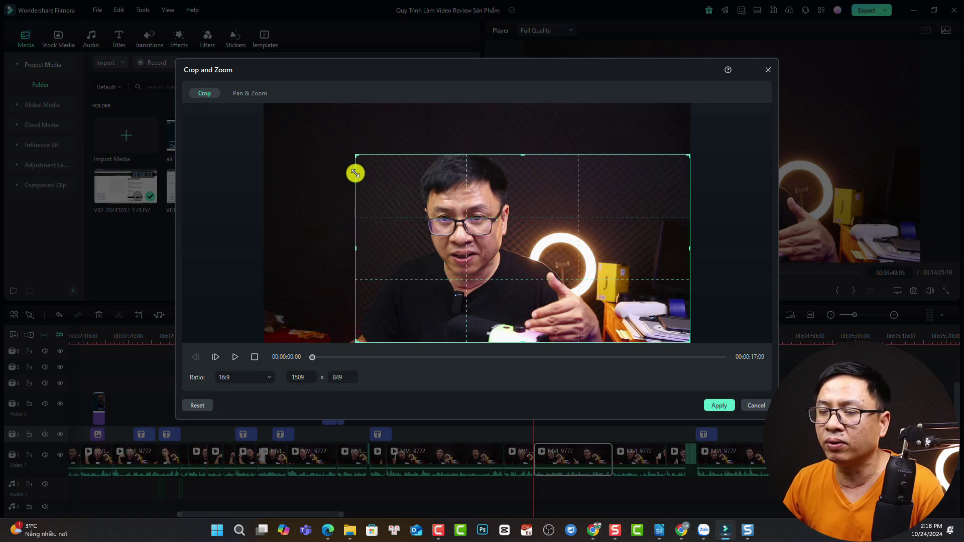
left_click_drag(514, 247, 459, 239)
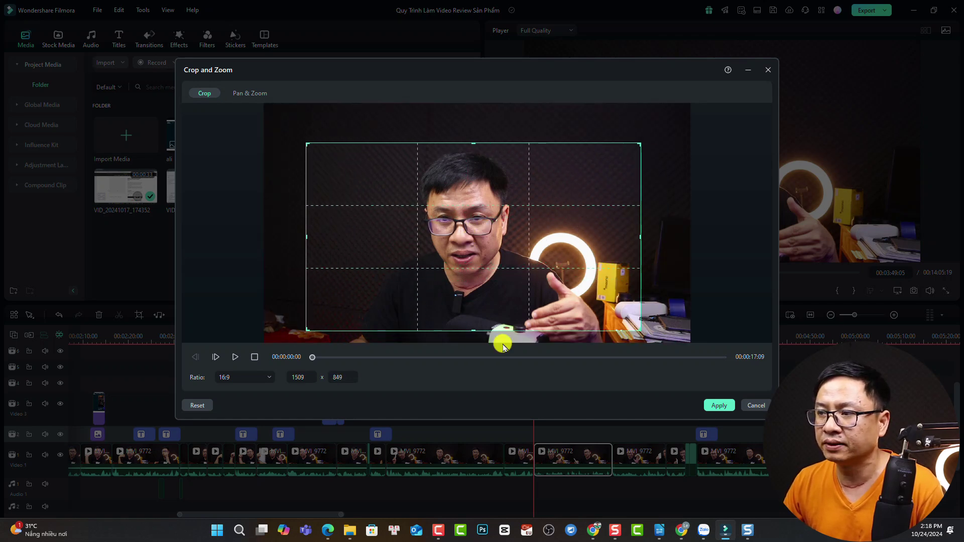
left_click(236, 357)
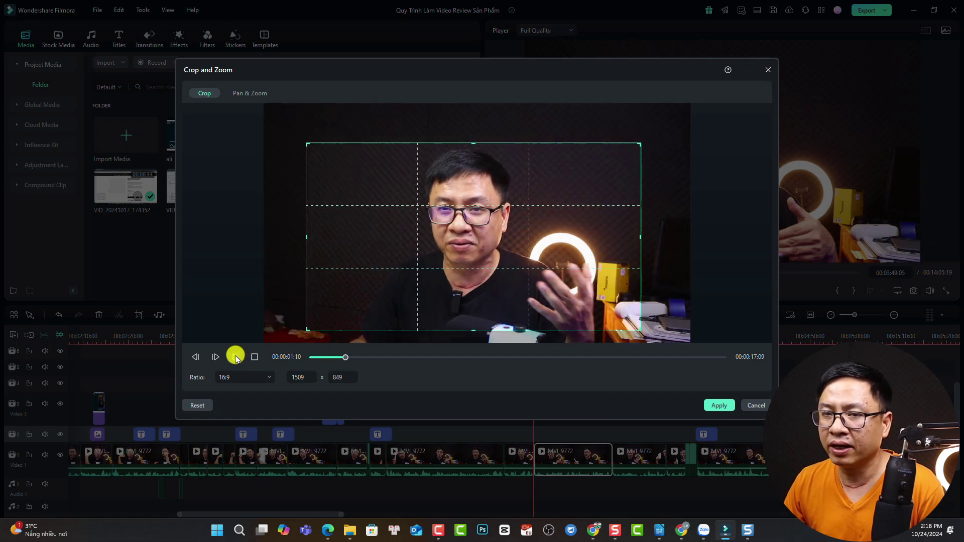
left_click(718, 406)
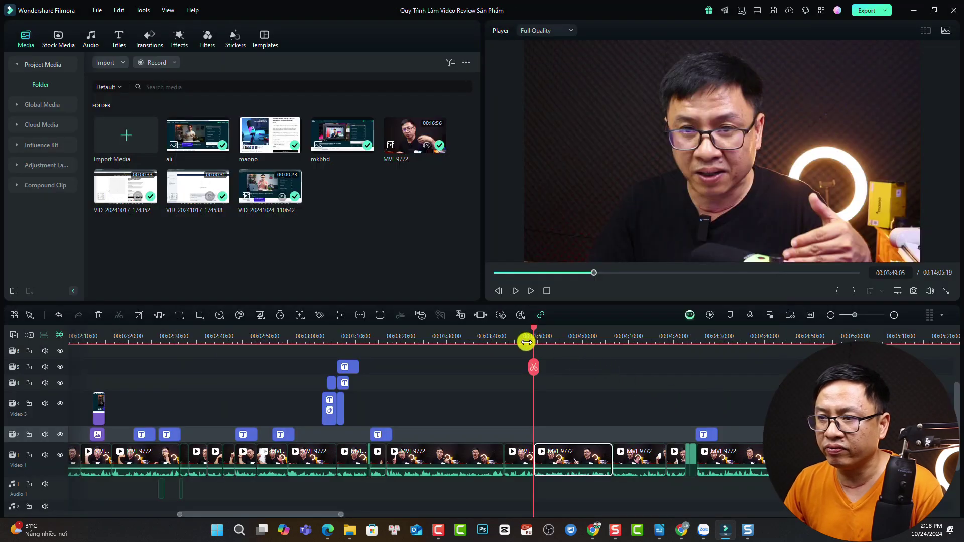
Play the cropped clip from its start and split it at 00:03:51:05.
left_click(526, 343)
key("space")
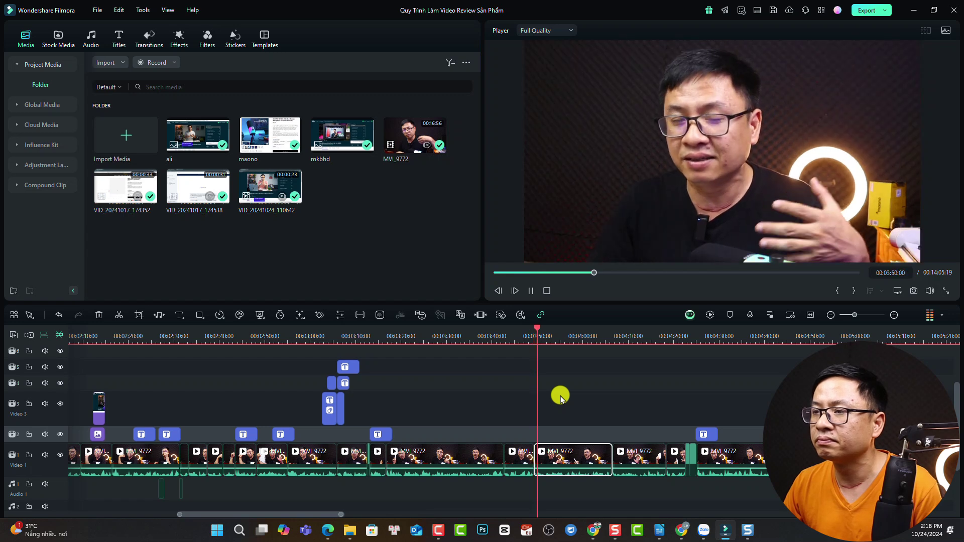
key("space")
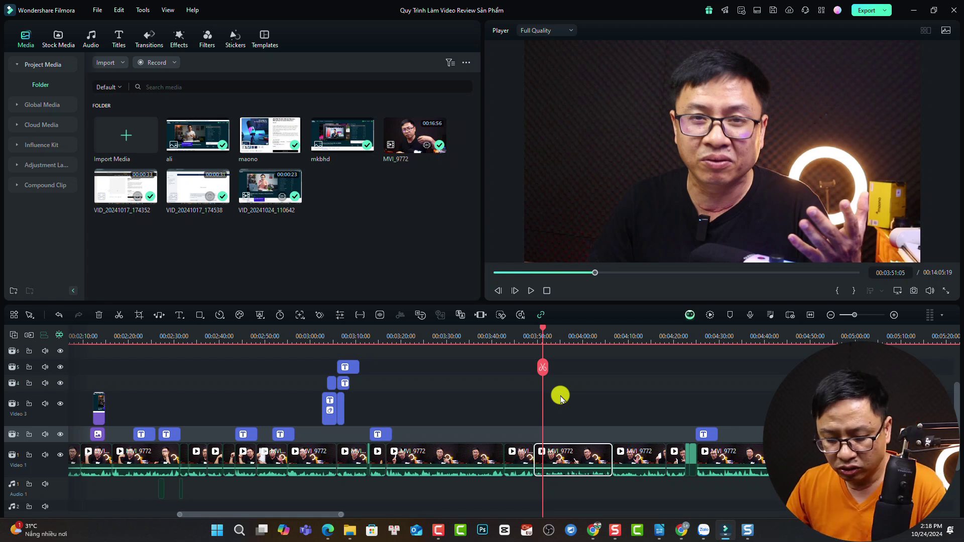
key("ctrl+b")
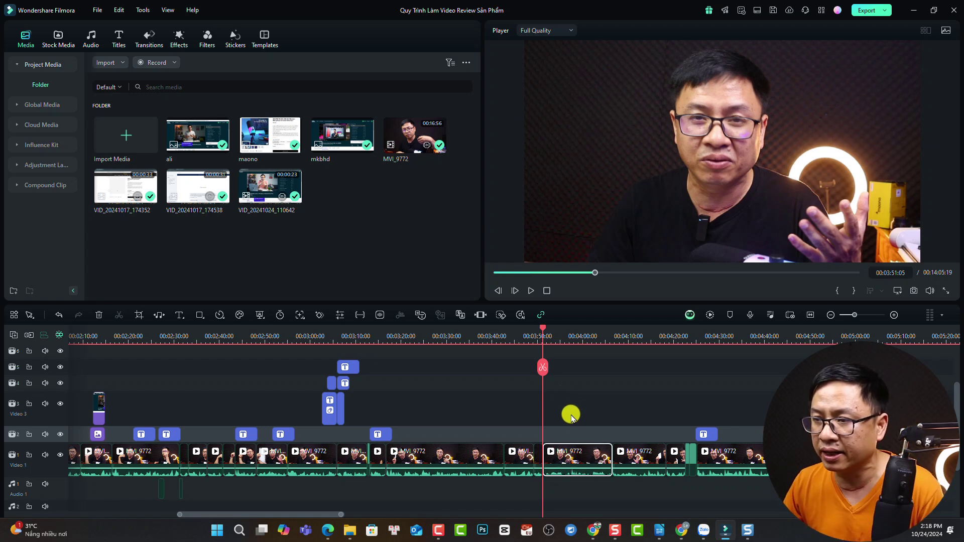
Expand the crop frame of the clip part after 00:03:51:05 to the full 1920 x 1080 and apply it.
left_click(139, 316)
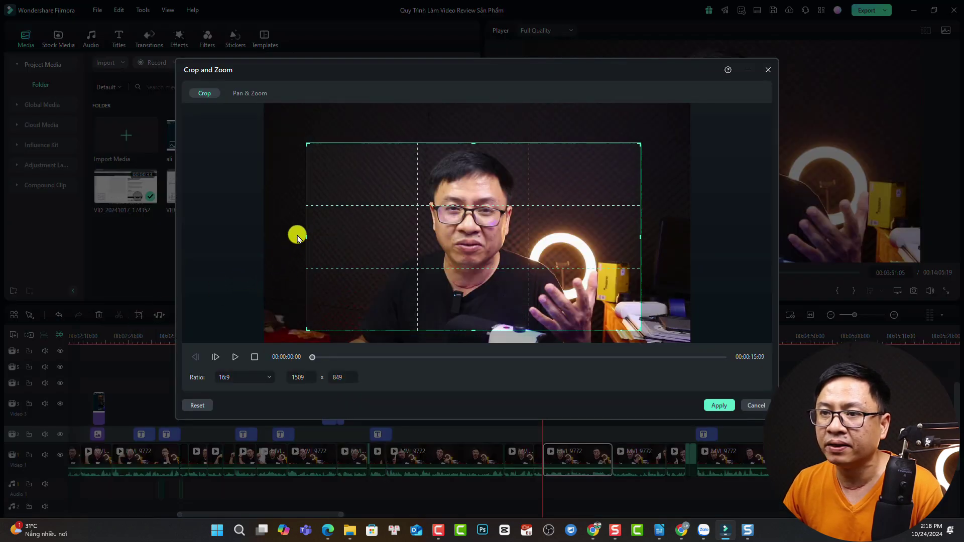
left_click_drag(349, 212, 304, 172)
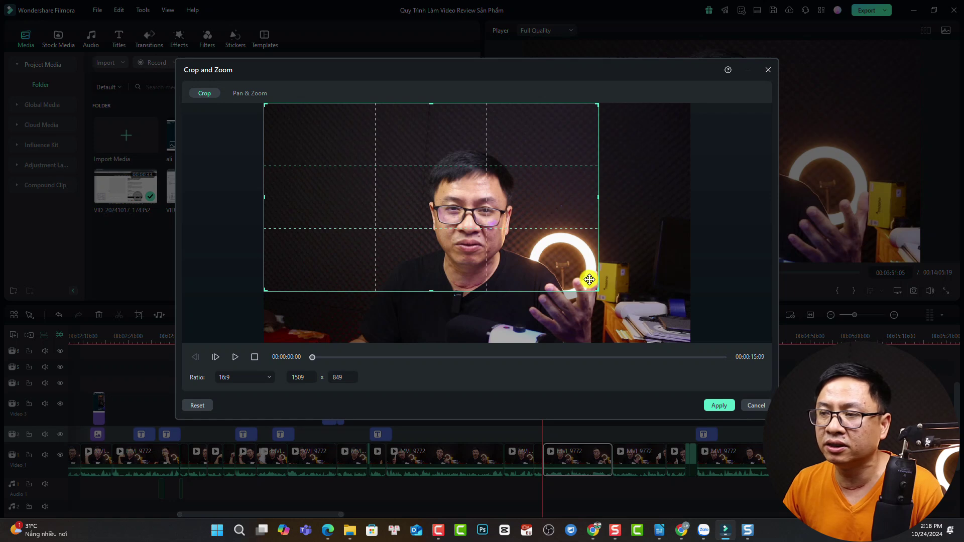
left_click_drag(598, 290, 735, 358)
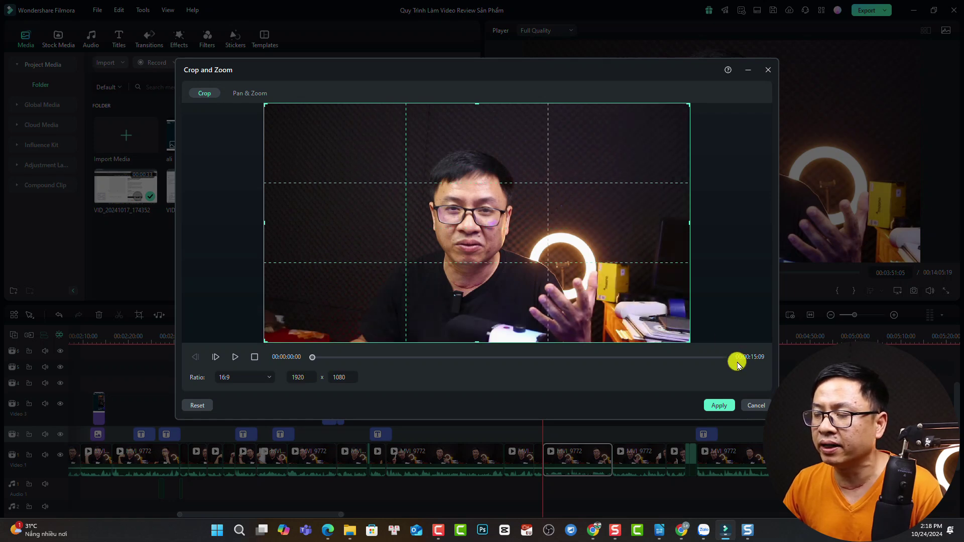
left_click(719, 406)
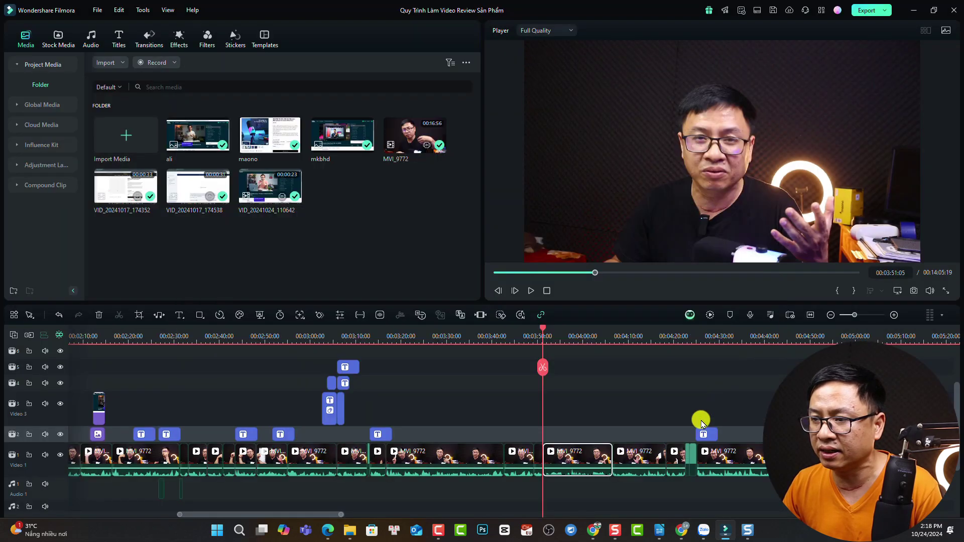
Play the timeline from 00:03:47:21 to review the switch between the cropped and full-frame clips.
left_click(528, 338)
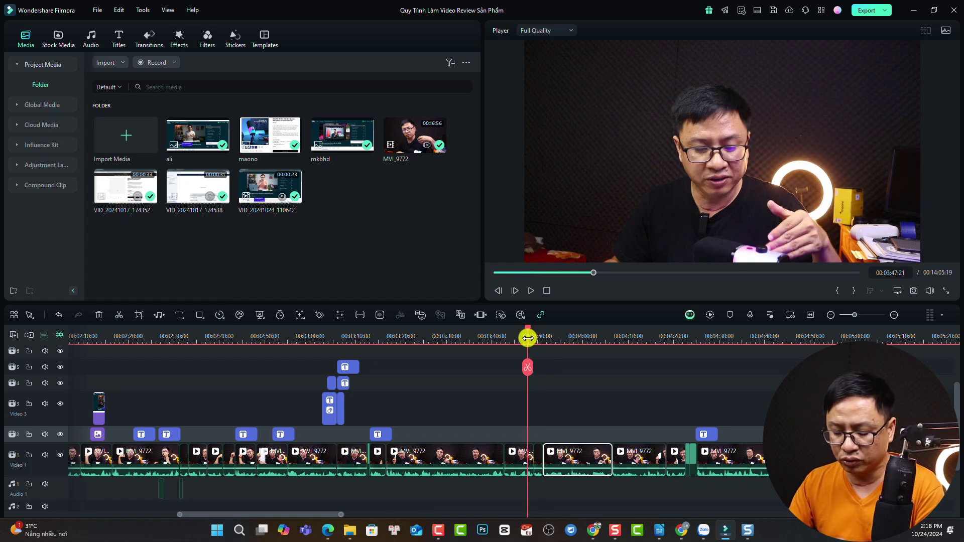
key("space")
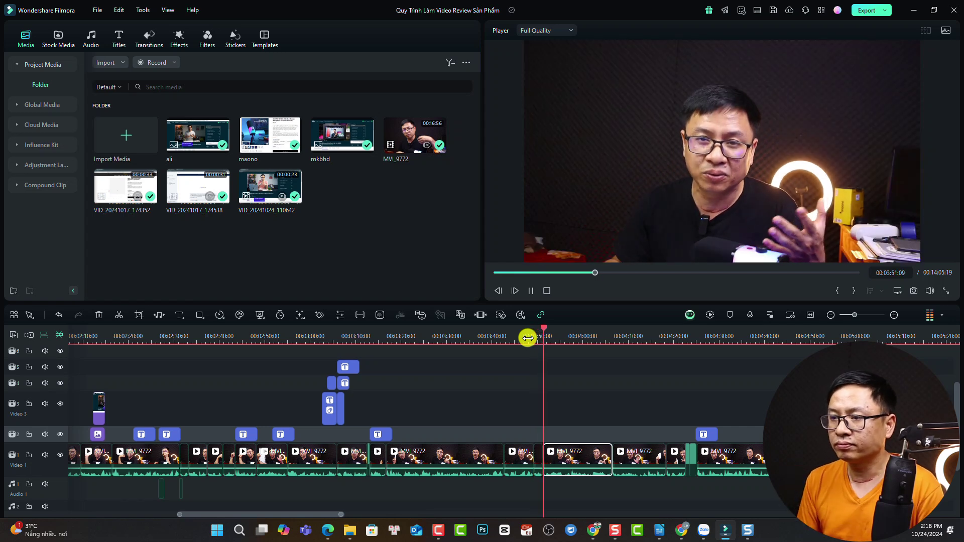
key("space")
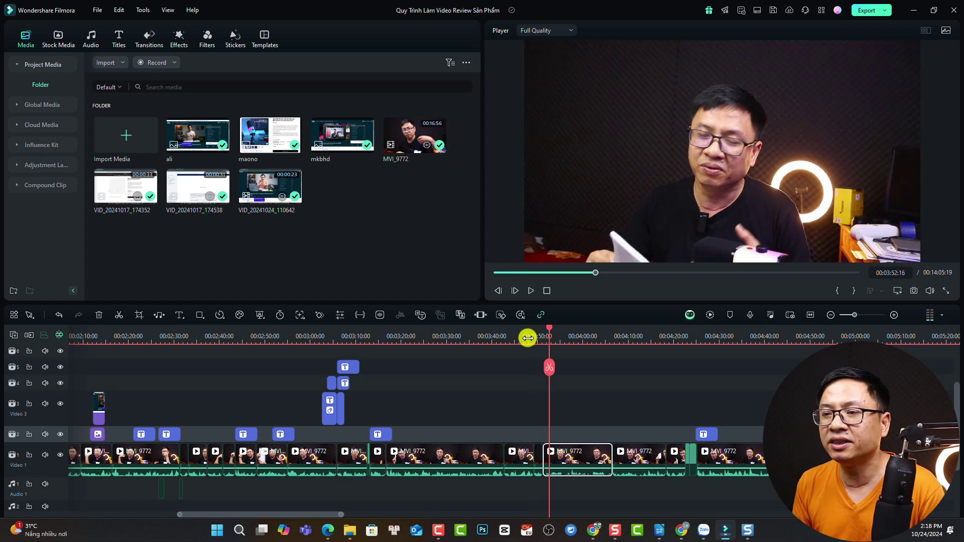
Try the Pan & Zoom presets on the selected clip: zoom out, both horizontal pans, and swapping the start and end frames.
left_click(141, 318)
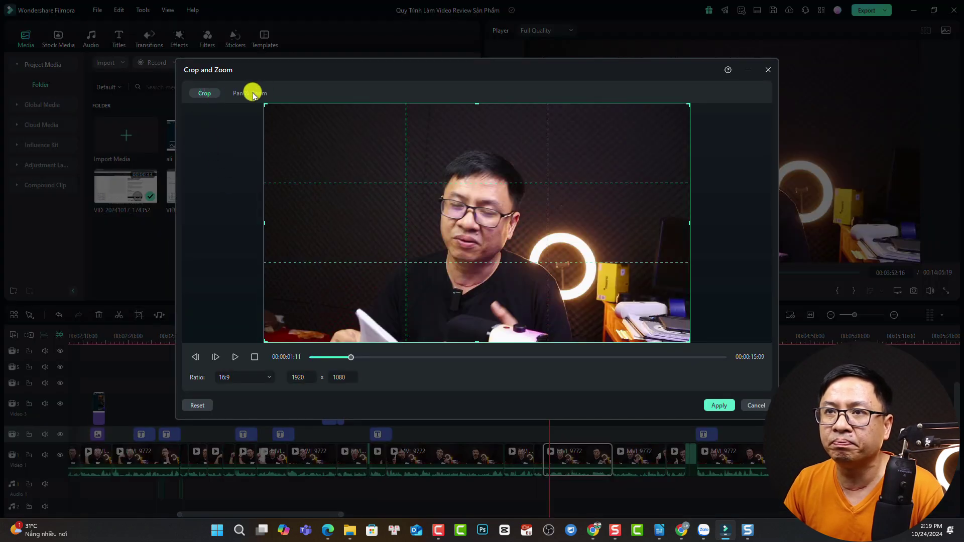
left_click(252, 93)
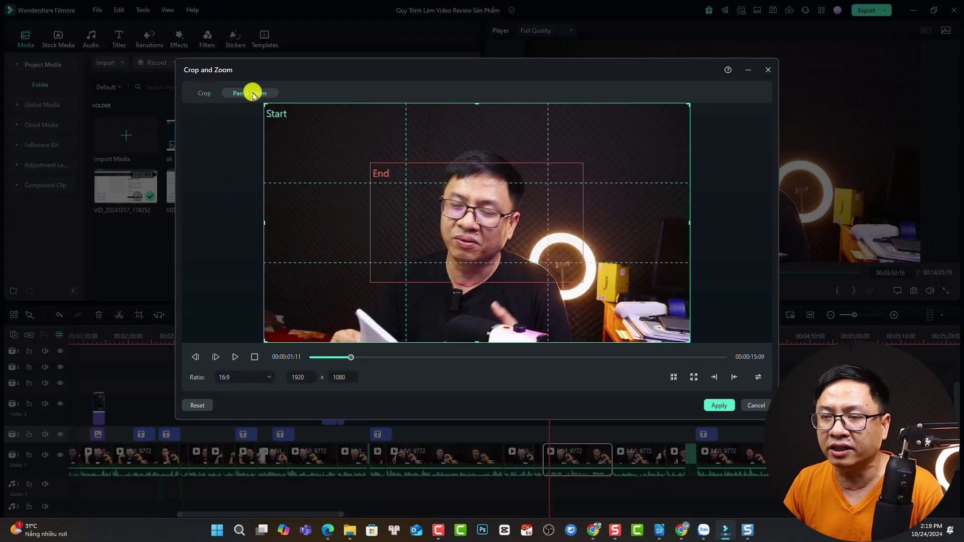
left_click(396, 211)
left_click(372, 284)
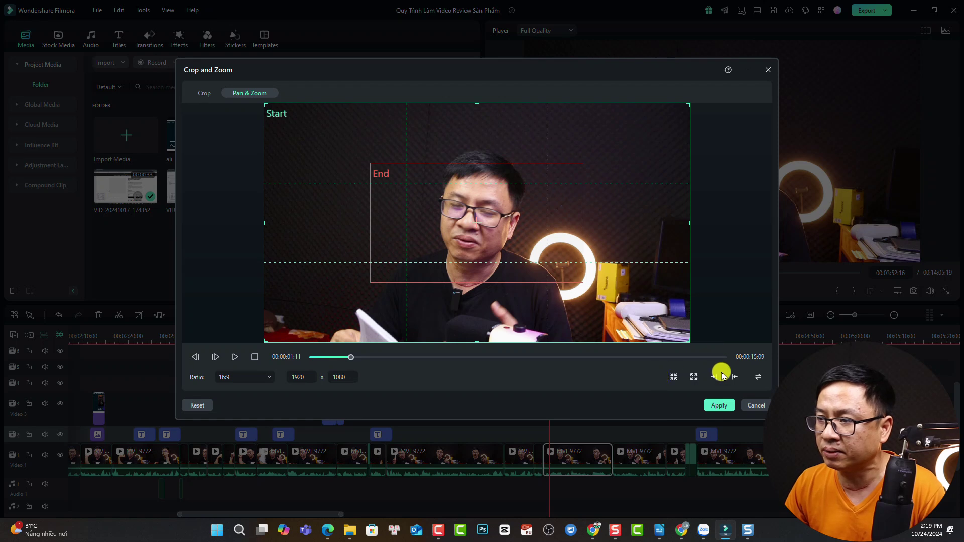
left_click(694, 377)
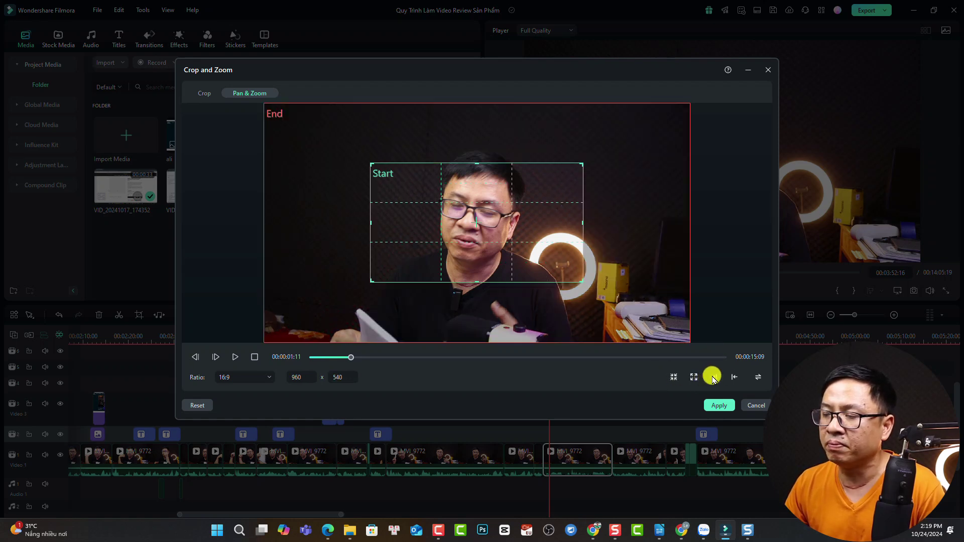
left_click(713, 377)
left_click(734, 377)
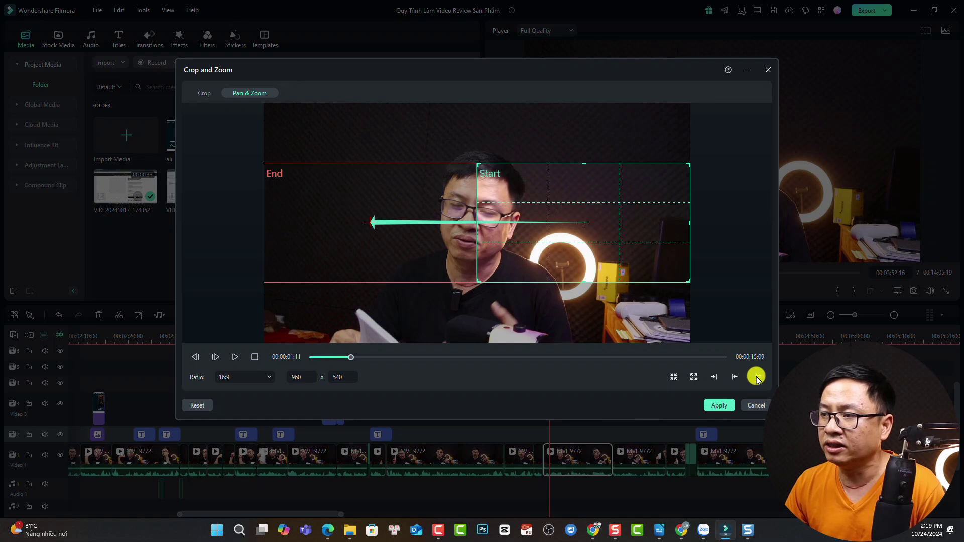
left_click(757, 378)
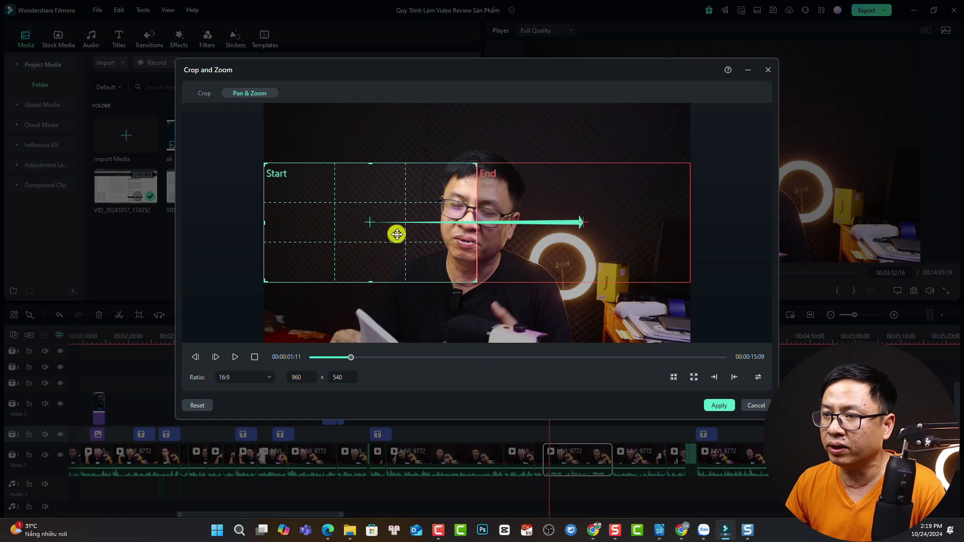
Return the clip to a plain crop, expand the crop frame to the full 1920 x 1080 and apply it.
left_click(209, 96)
left_click_drag(402, 239, 347, 182)
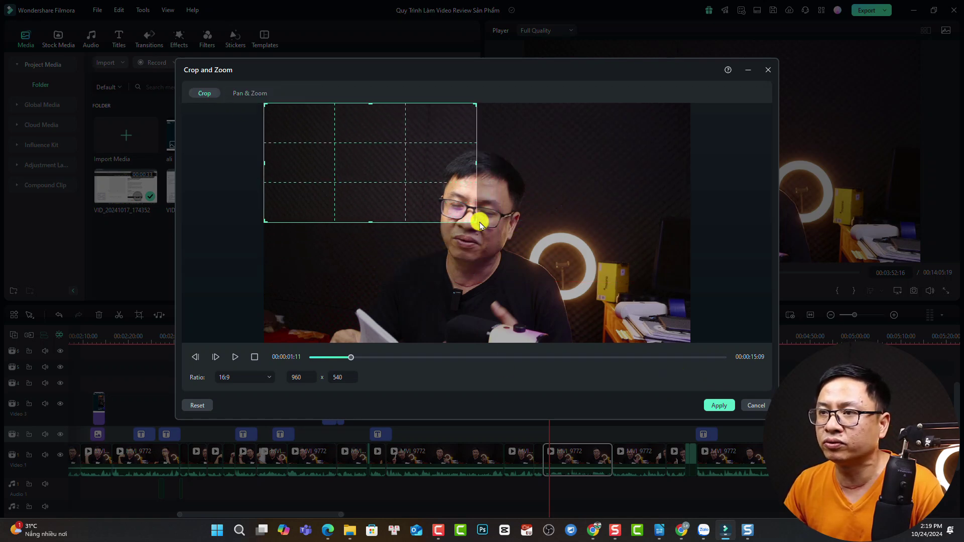
left_click_drag(473, 221, 747, 372)
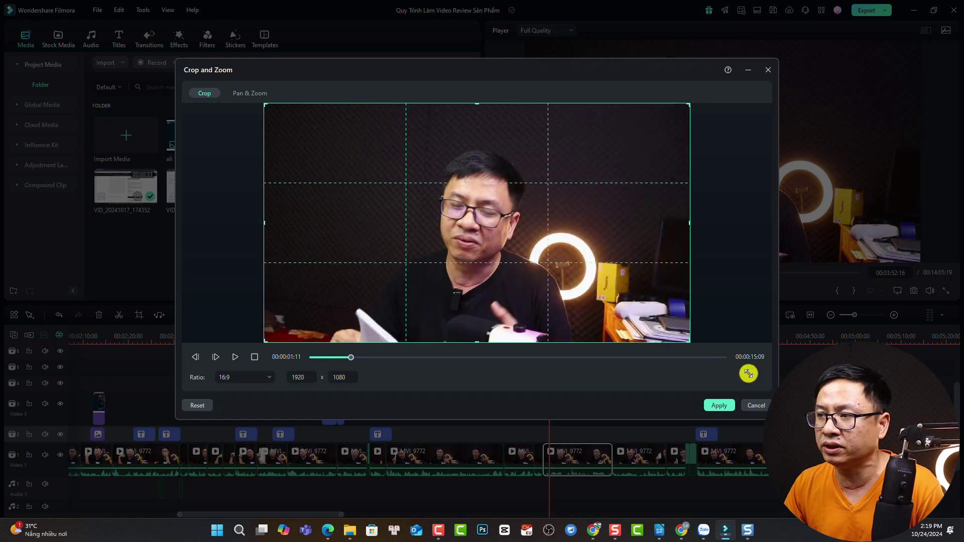
left_click(723, 405)
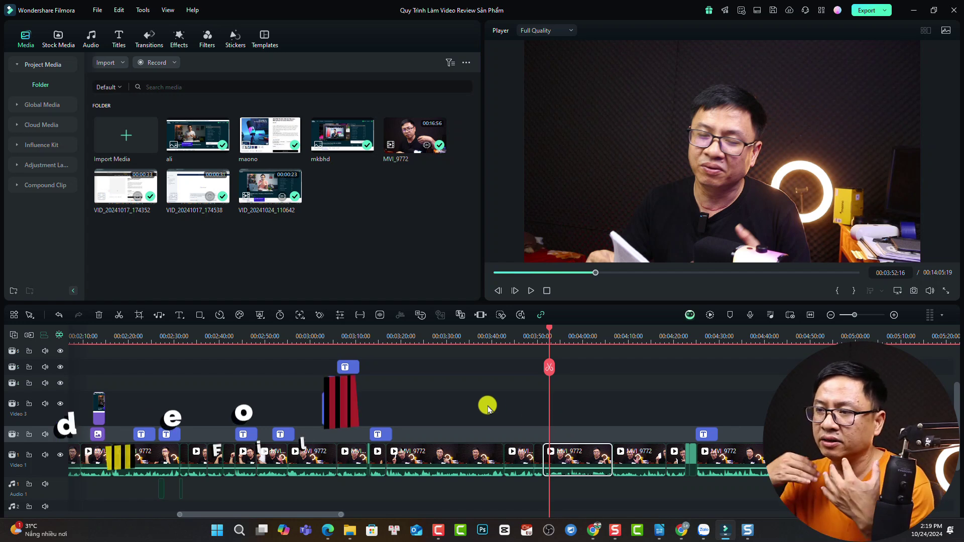
Play the existing title on the timeline around 00:03:13 to review its on-screen text.
left_click(371, 342)
key("space")
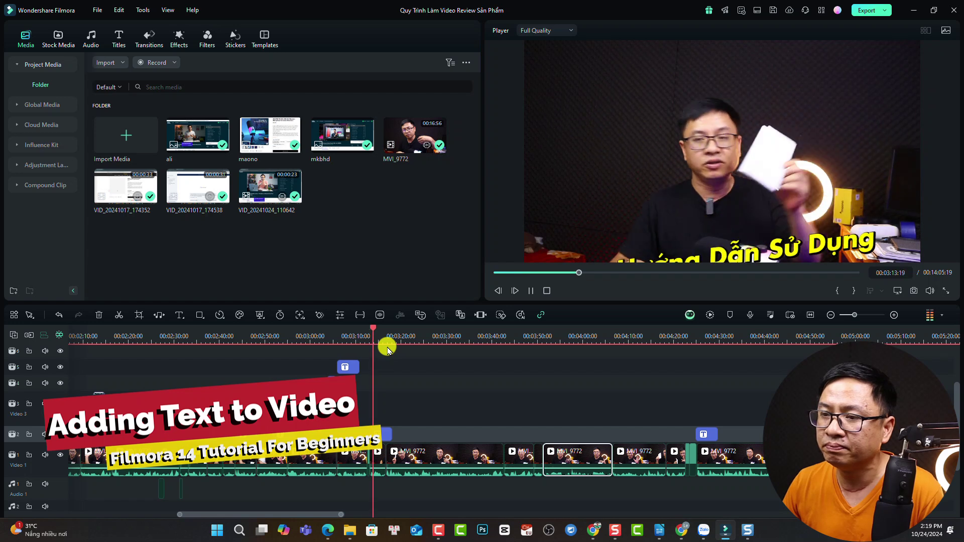
key("space")
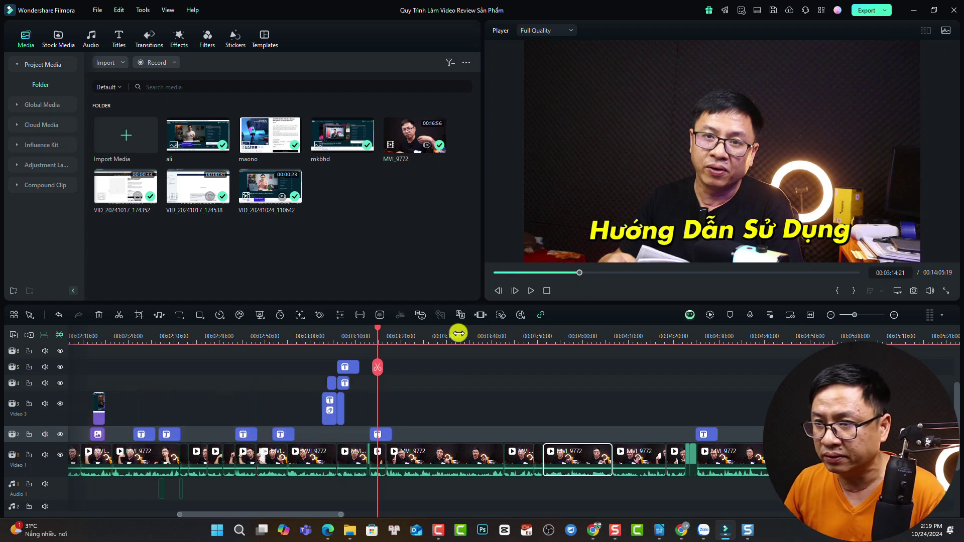
Add a Quick Text title to the timeline at 00:03:26:16.
left_click(431, 337)
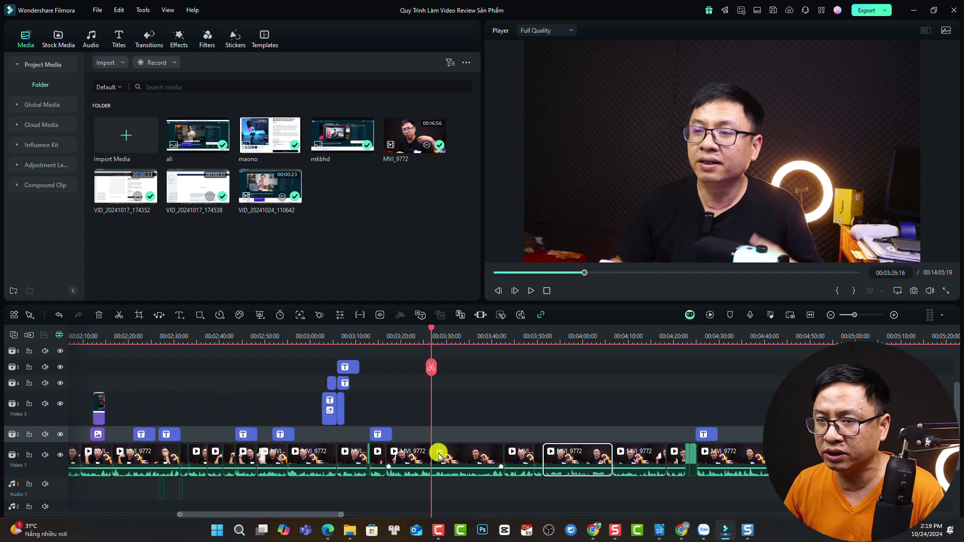
left_click(178, 314)
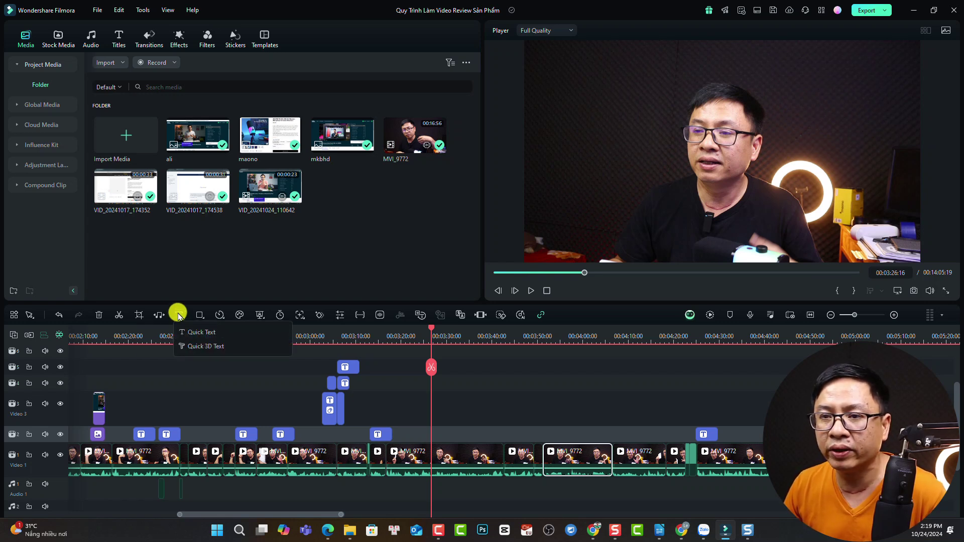
left_click(205, 336)
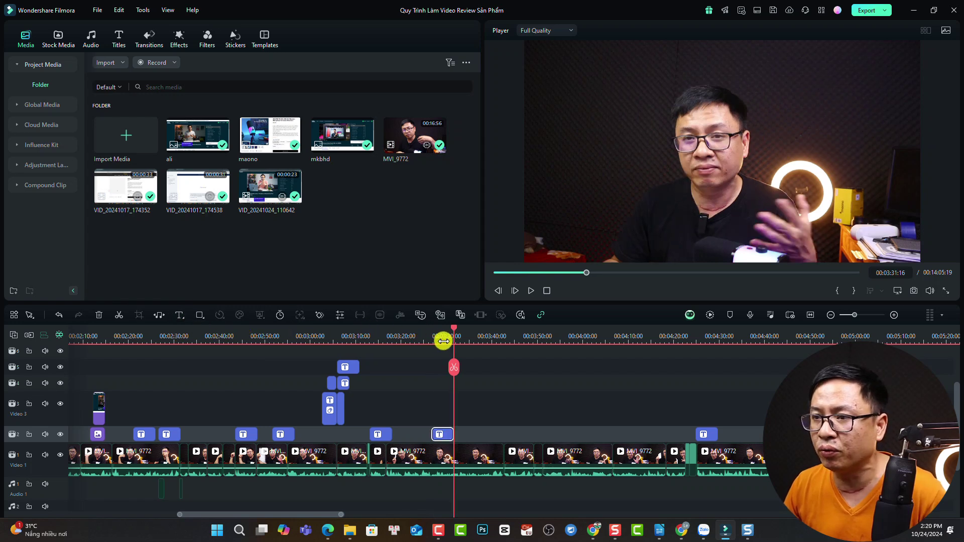
At 00:03:29:07, select the new text in the preview and move it into the empty area to the left of the speaker.
left_click(443, 341)
left_click(722, 232)
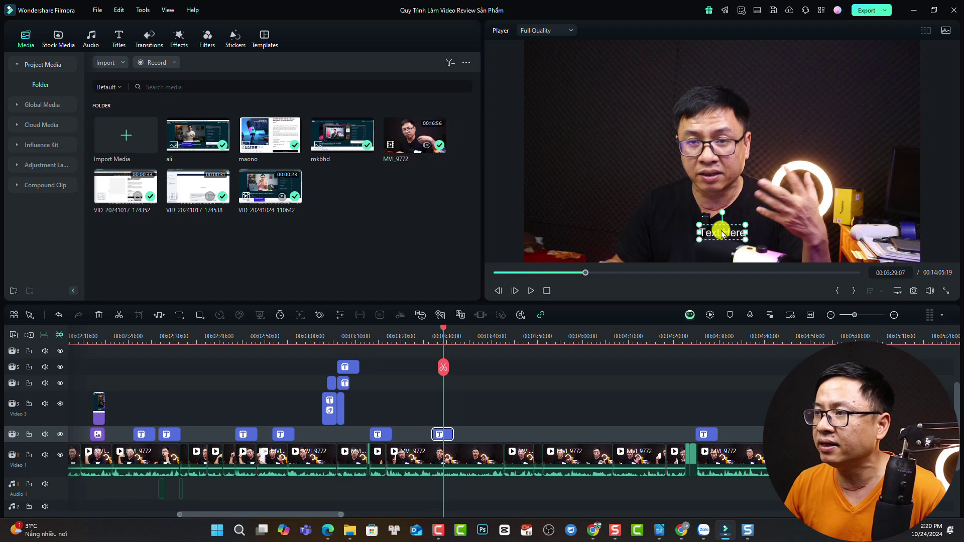
left_click_drag(721, 233, 603, 164)
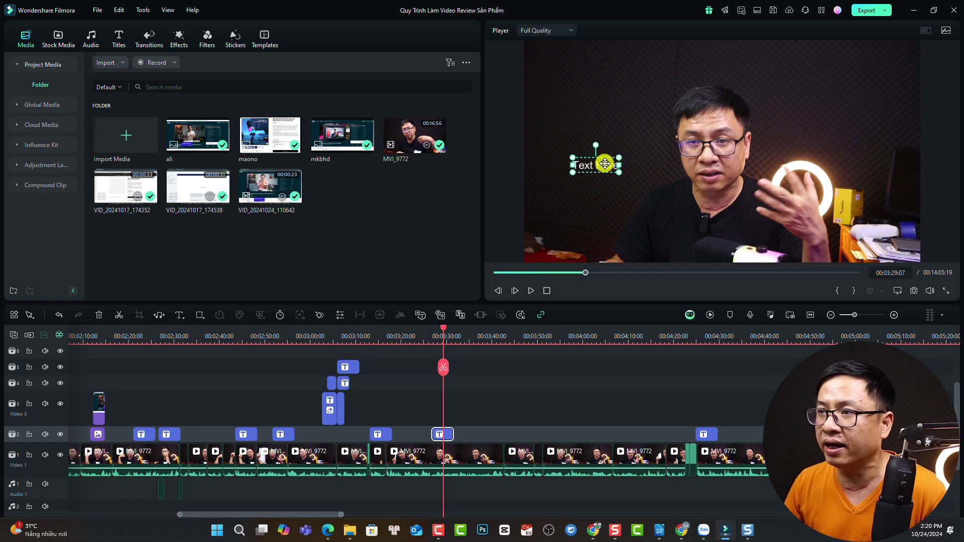
double_click(605, 164)
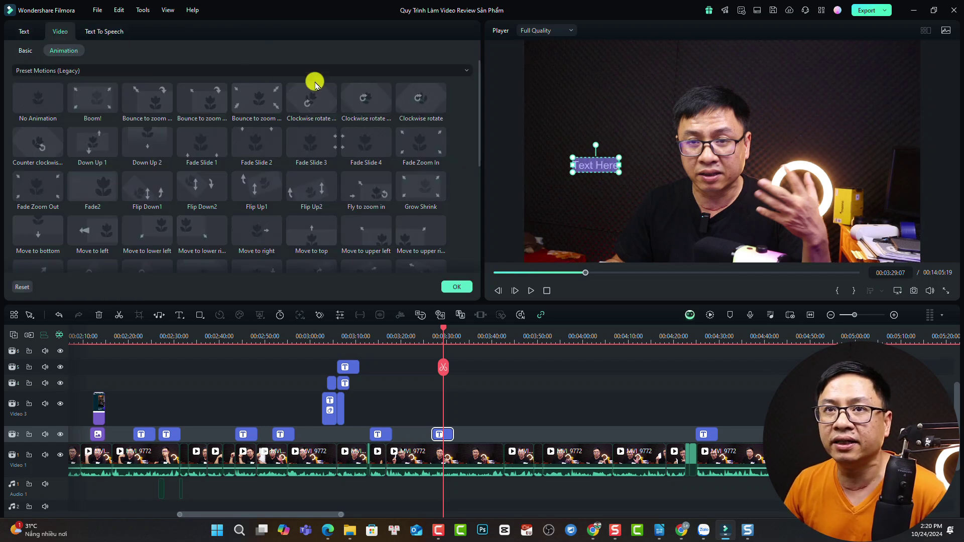
left_click(22, 31)
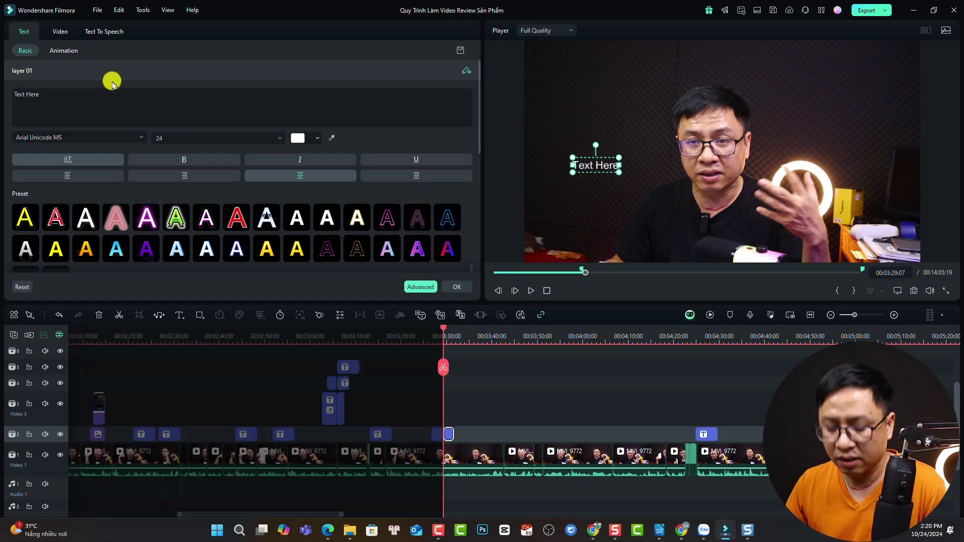
key("Escape")
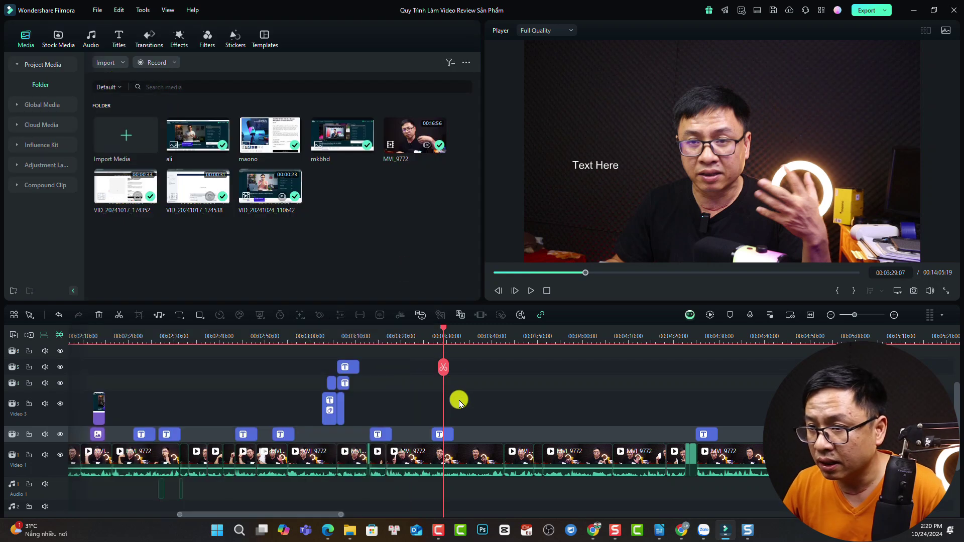
Replace the placeholder wording of the new title at 00:03:29:07 with "This is TEXT".
left_click(447, 432)
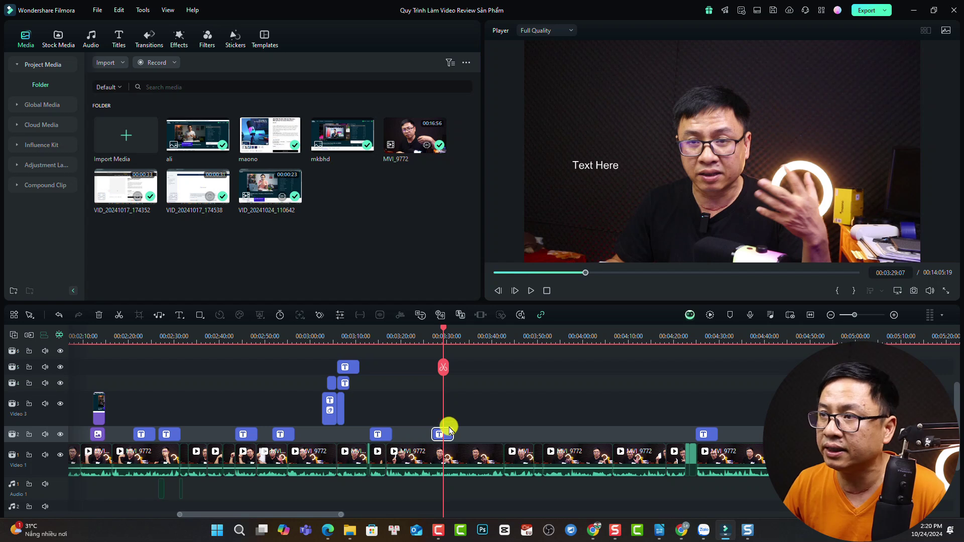
double_click(586, 160)
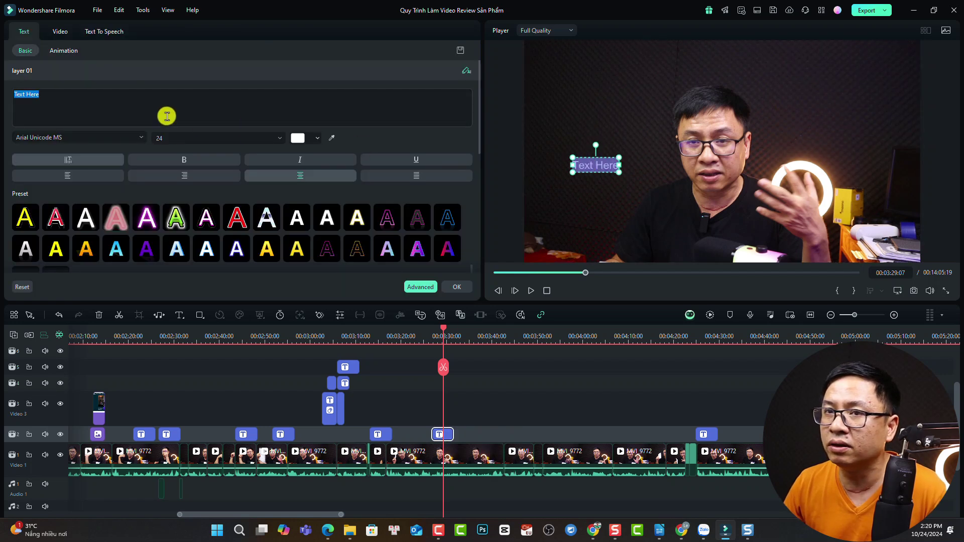
left_click(139, 104)
key("ctrl+a")
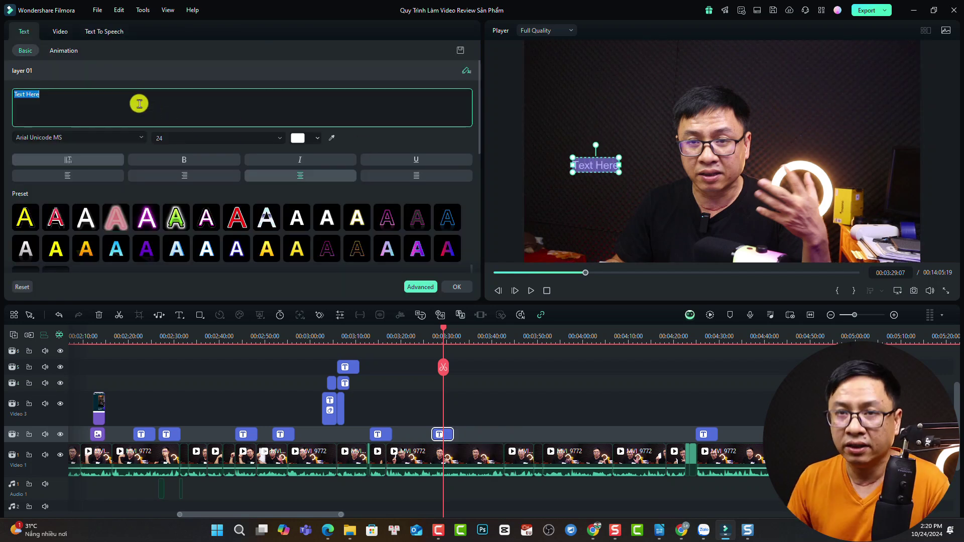
type("This is TEXT")
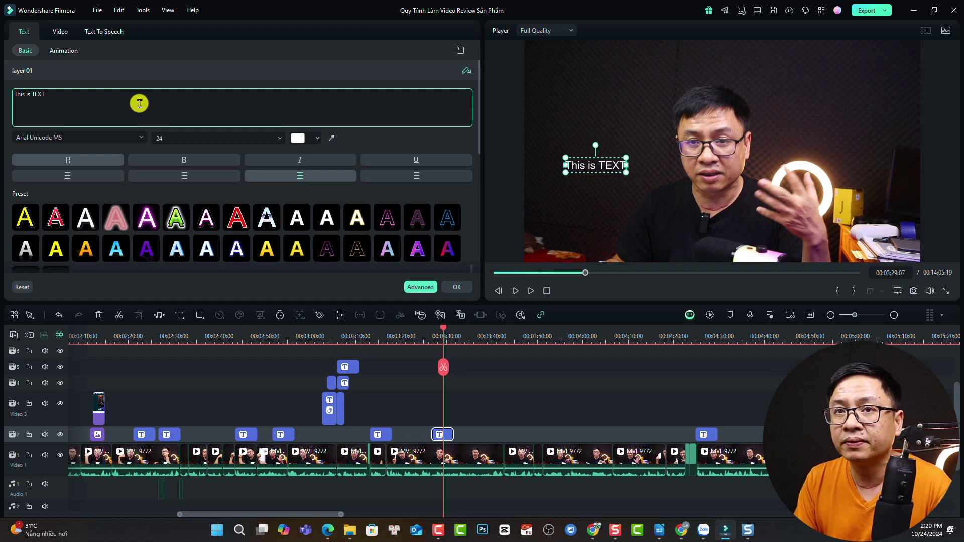
Set the title's font to the favorite SFU Futura ExtraBoldOblique and its size to 40.
left_click(103, 137)
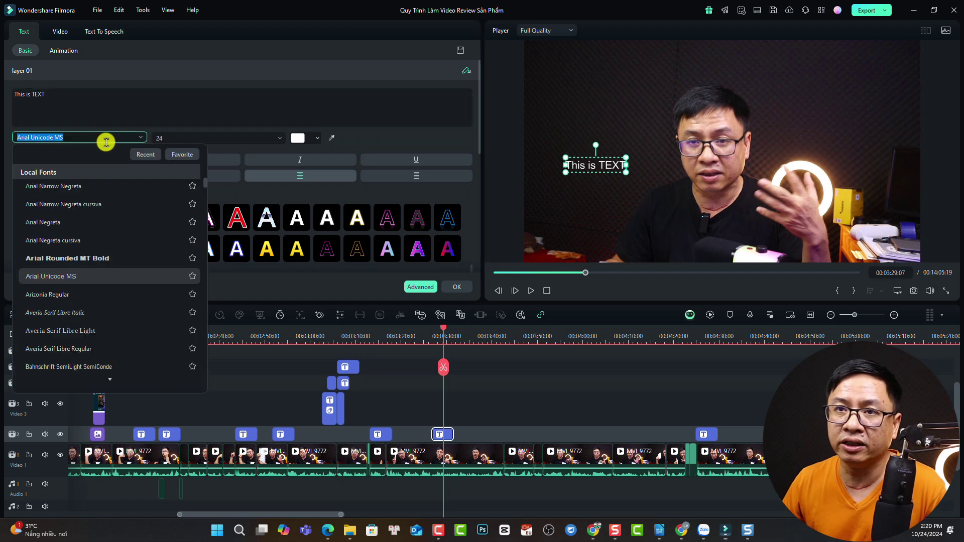
left_click(182, 156)
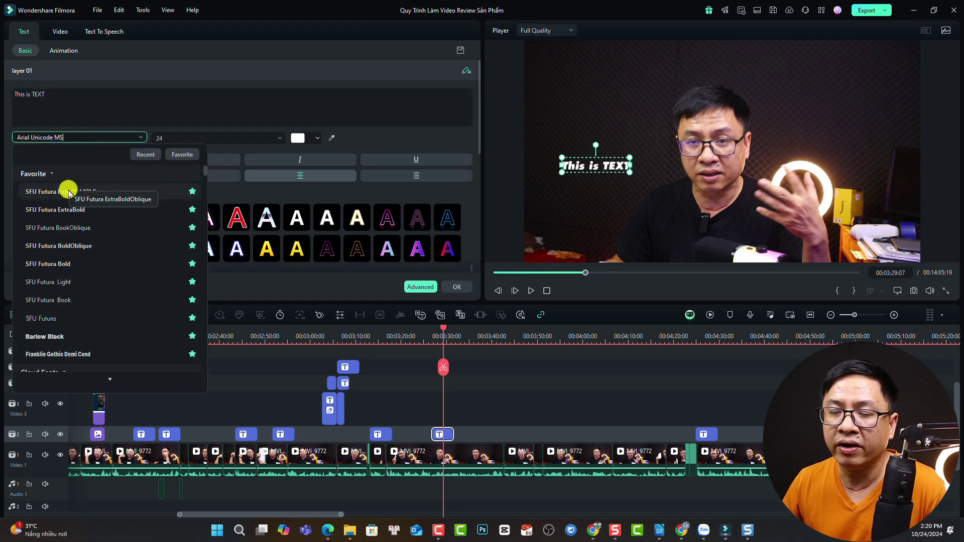
left_click(67, 189)
left_click(222, 141)
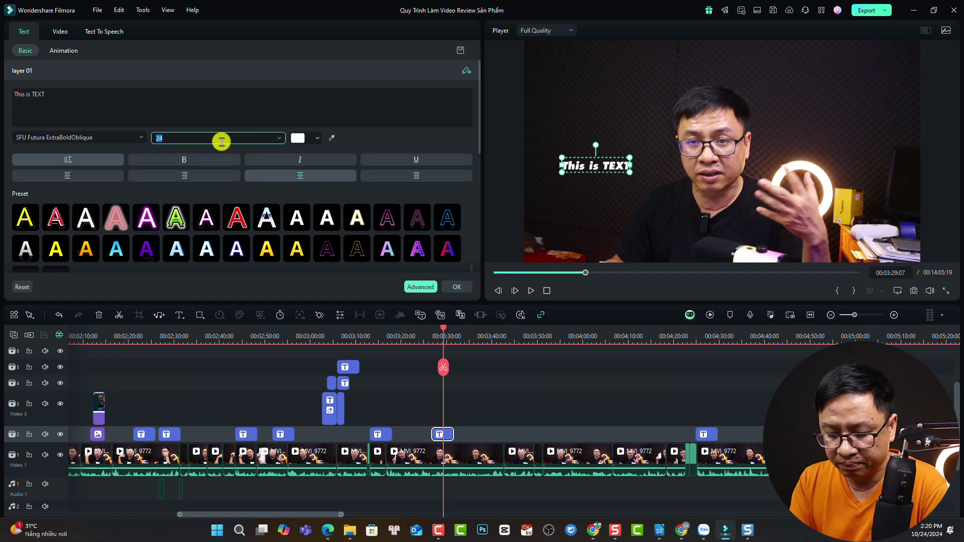
type("40")
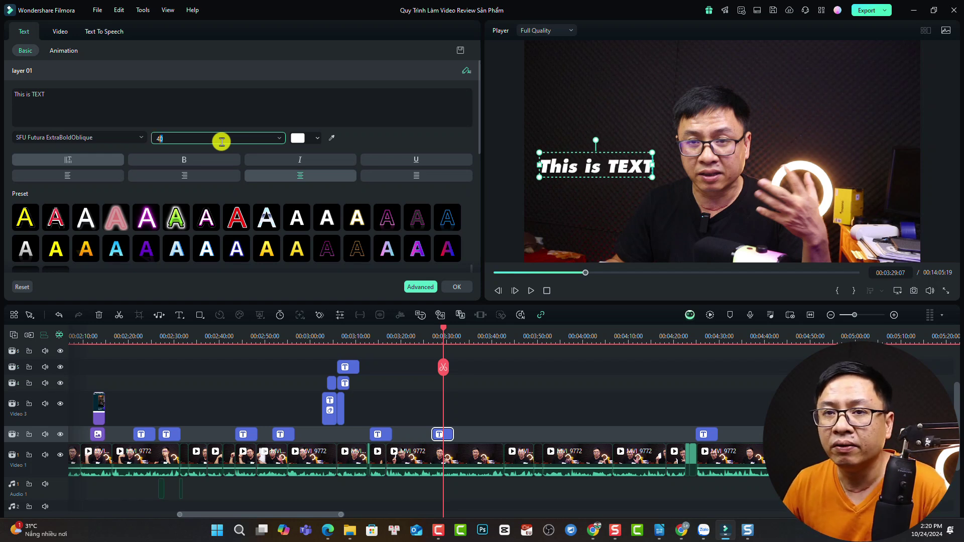
Apply the first yellow text preset to the title and move the text slightly up and to the right in the preview.
left_click(31, 222)
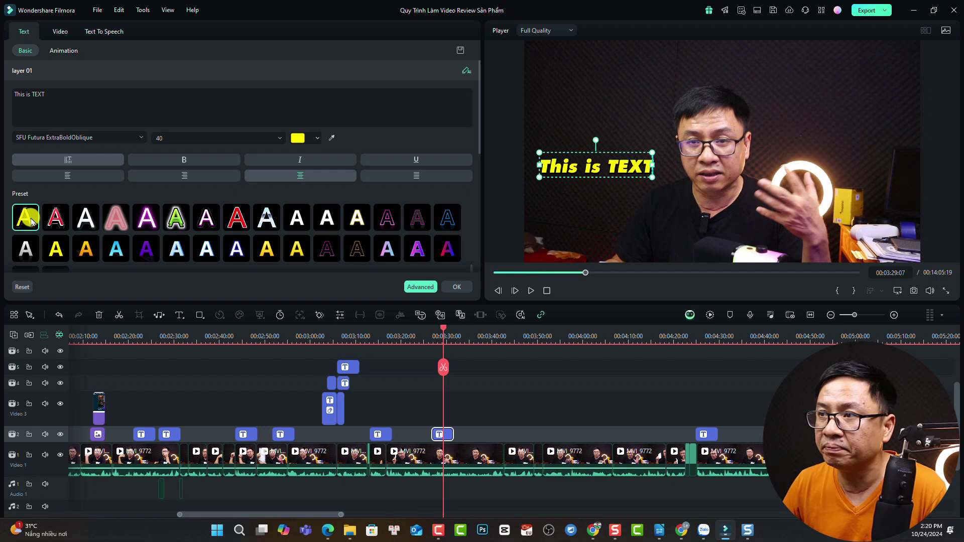
scroll(425, 197, "down", 1)
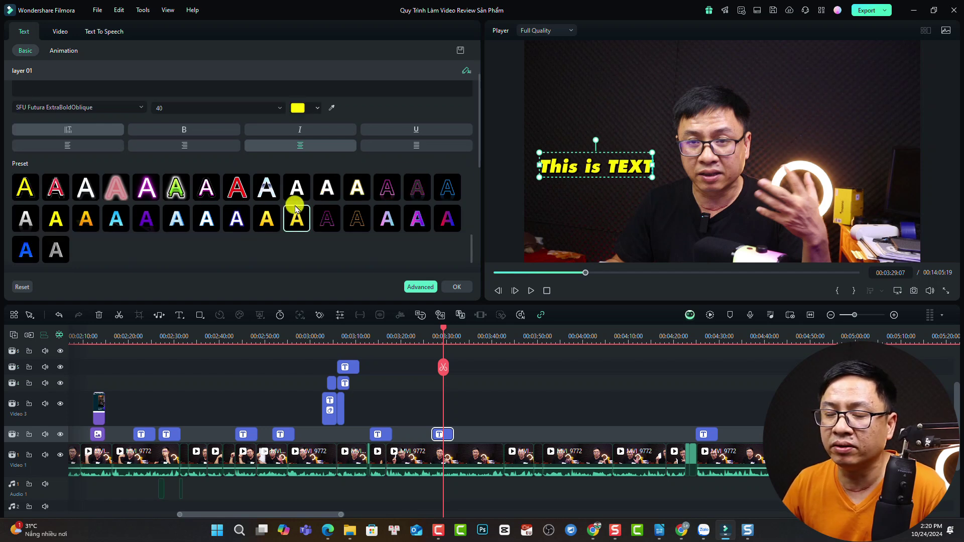
left_click(596, 131)
left_click(610, 163)
left_click_drag(574, 166, 600, 152)
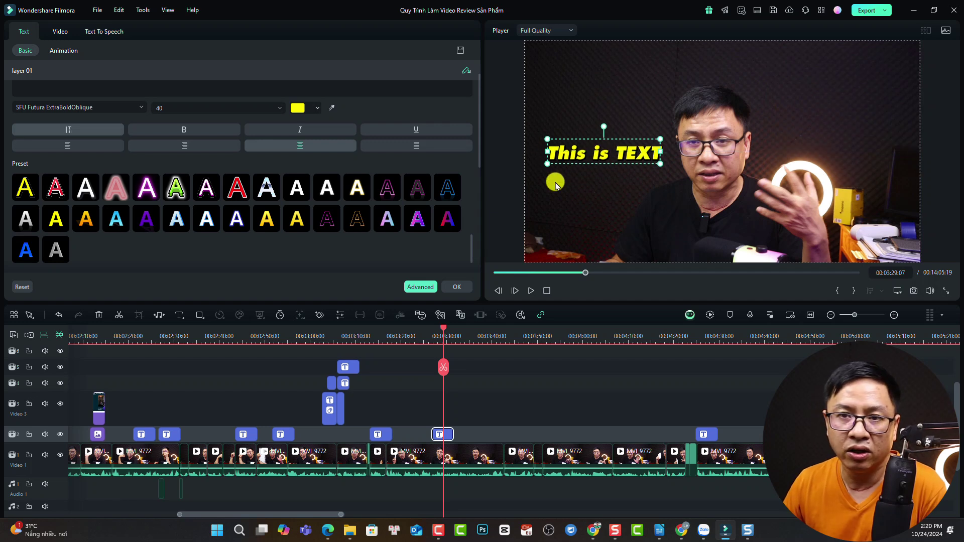
Move the title clip earlier on its track to start at 00:03:25:00 and play that section.
left_click(424, 340)
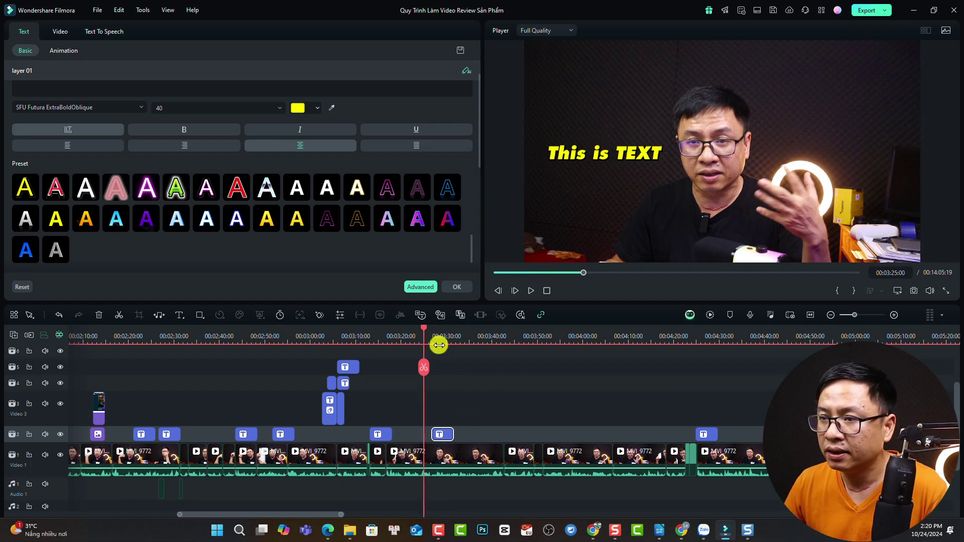
left_click_drag(447, 439, 430, 433)
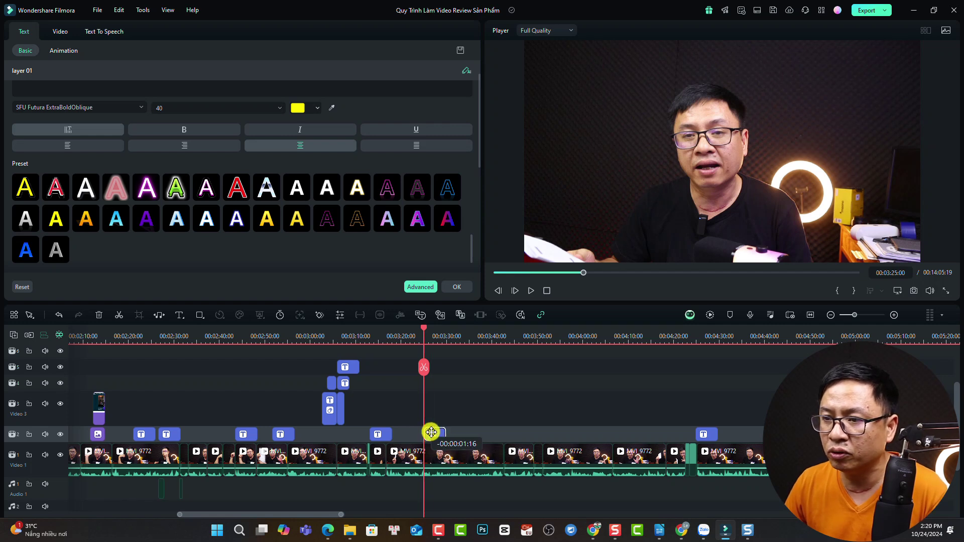
left_click(418, 340)
key("space")
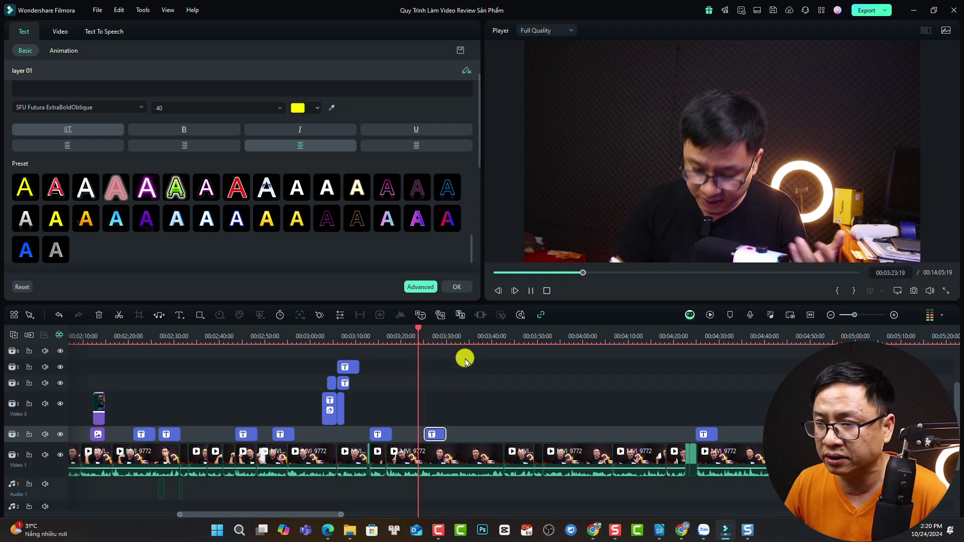
key("space")
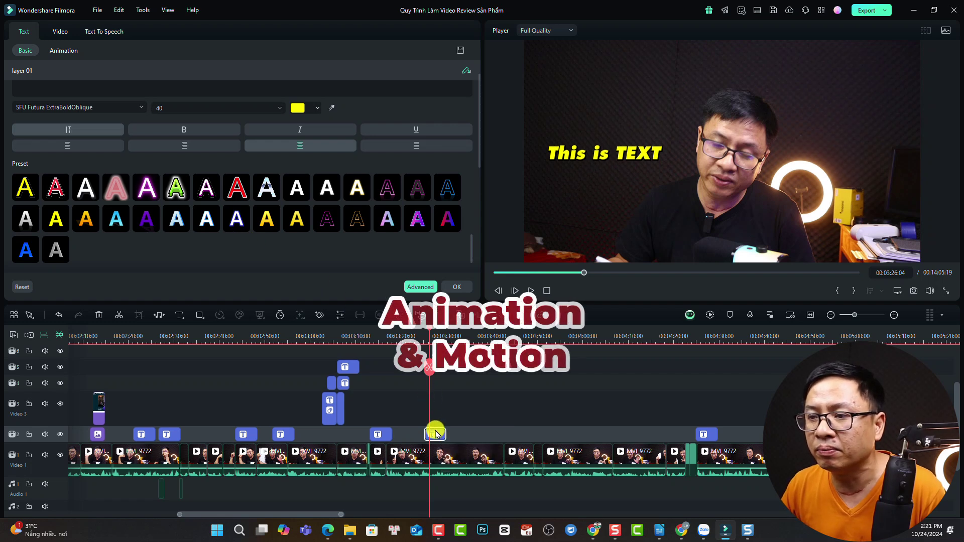
Give the title the first Typewriter preset as its In animation and Fade1 as its Out animation, leaving Loop at None.
left_click(602, 153)
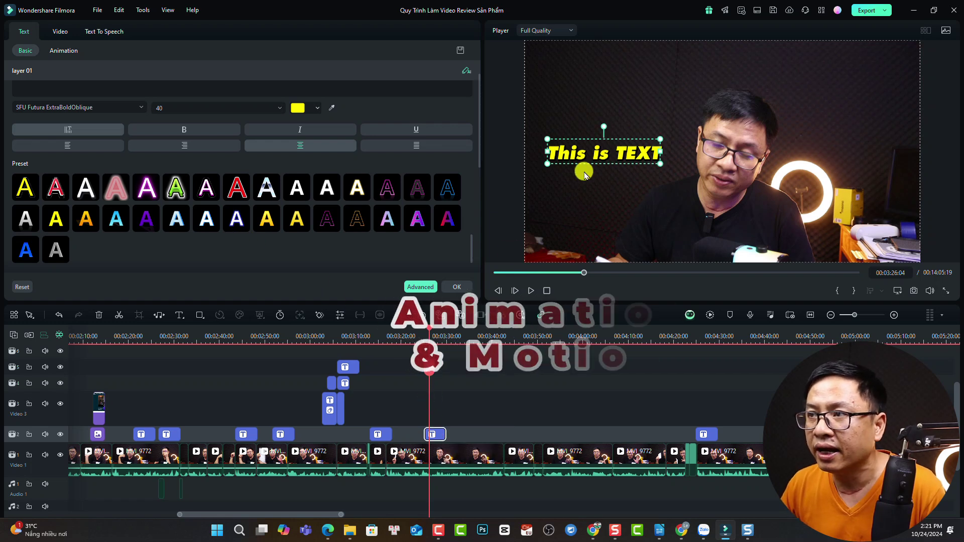
left_click(55, 53)
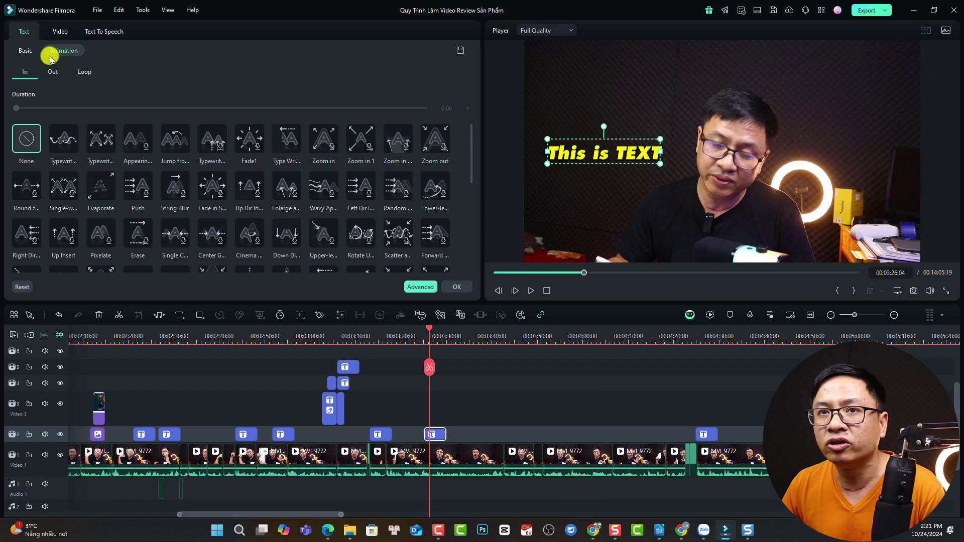
left_click(61, 144)
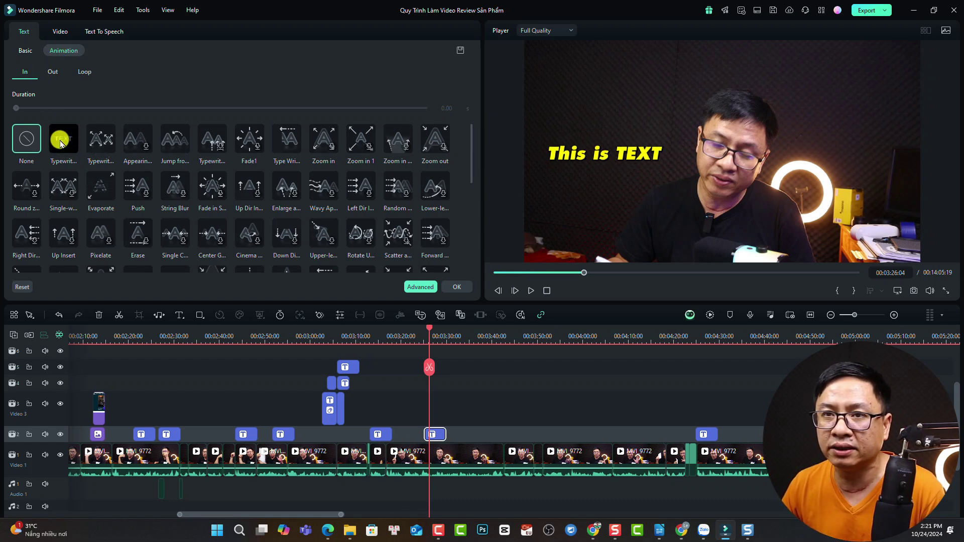
left_click(53, 71)
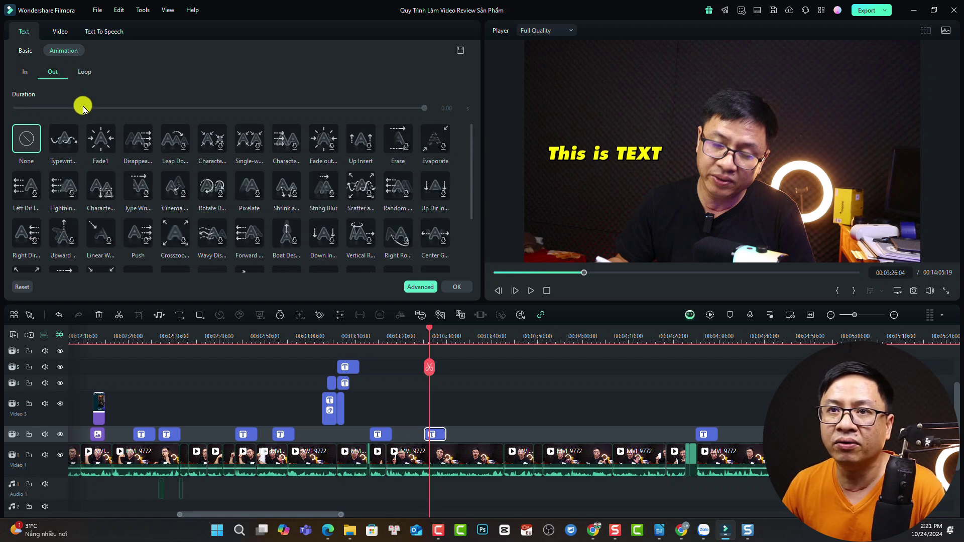
left_click(93, 149)
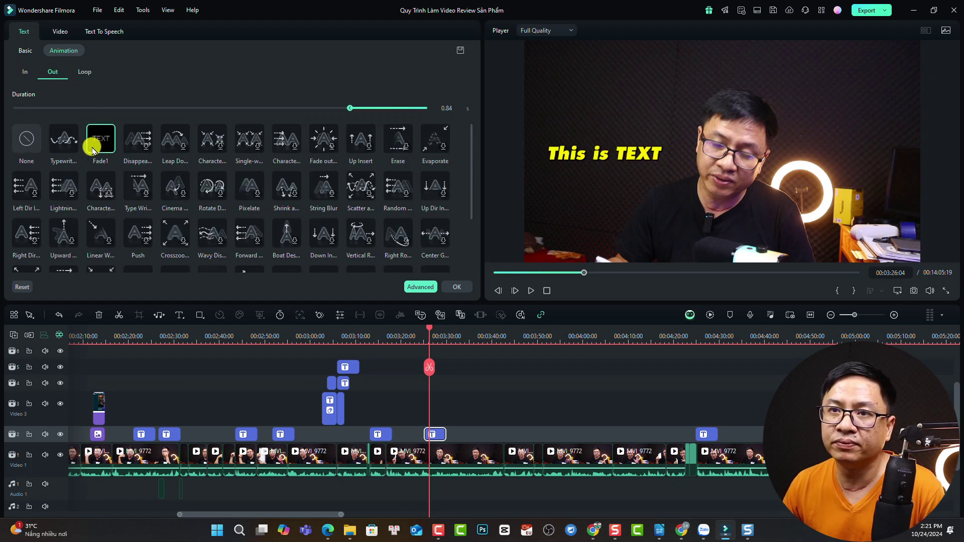
left_click(85, 73)
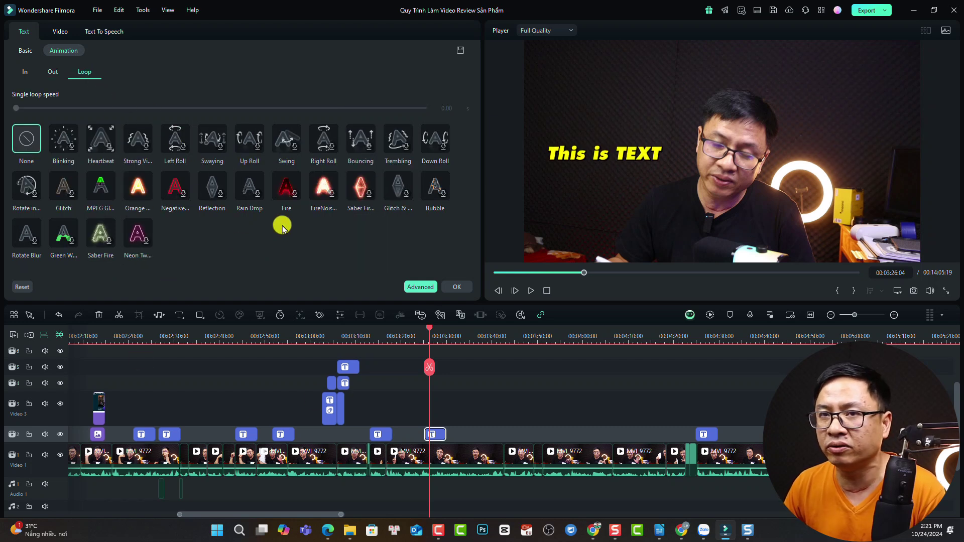
left_click(456, 287)
Play the timeline from 00:03:24:21 to review the title's text animation.
left_click(423, 334)
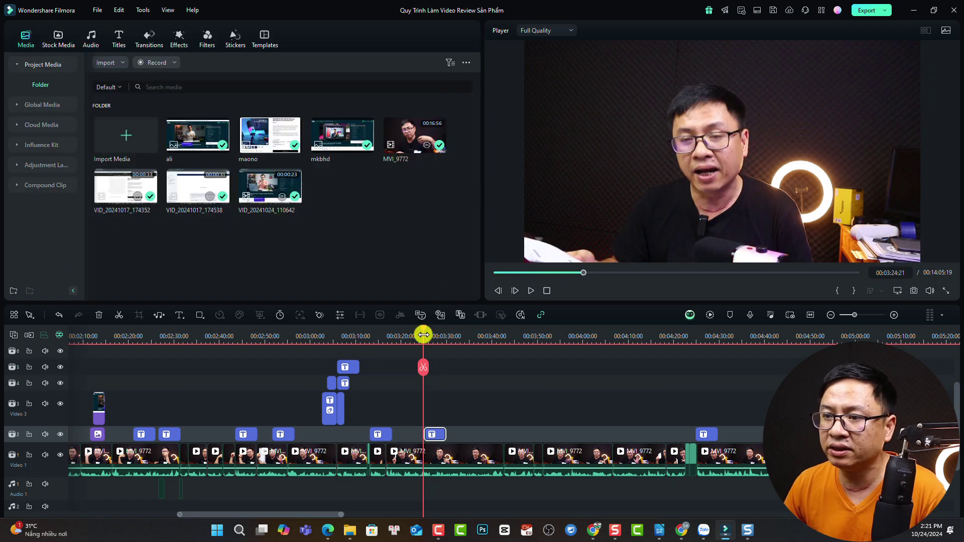
key("space")
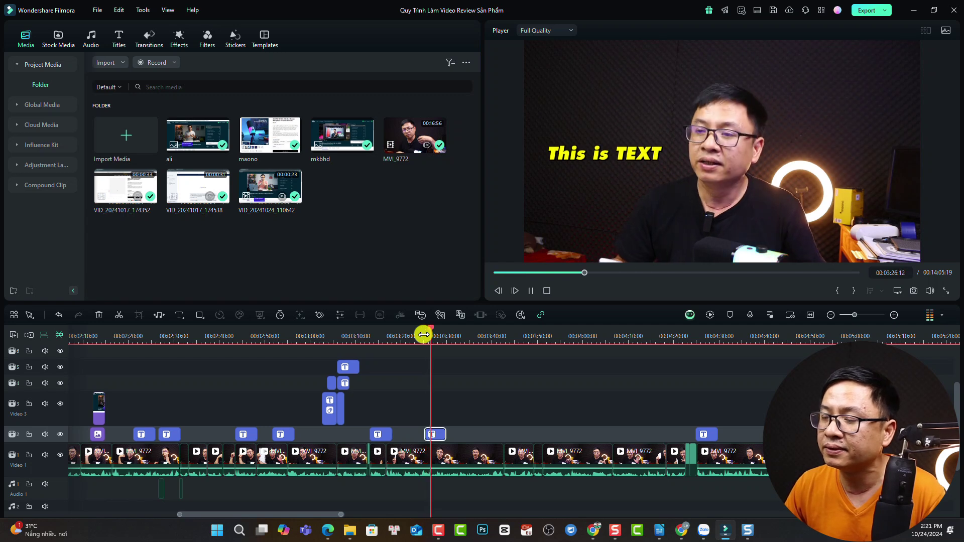
key("space")
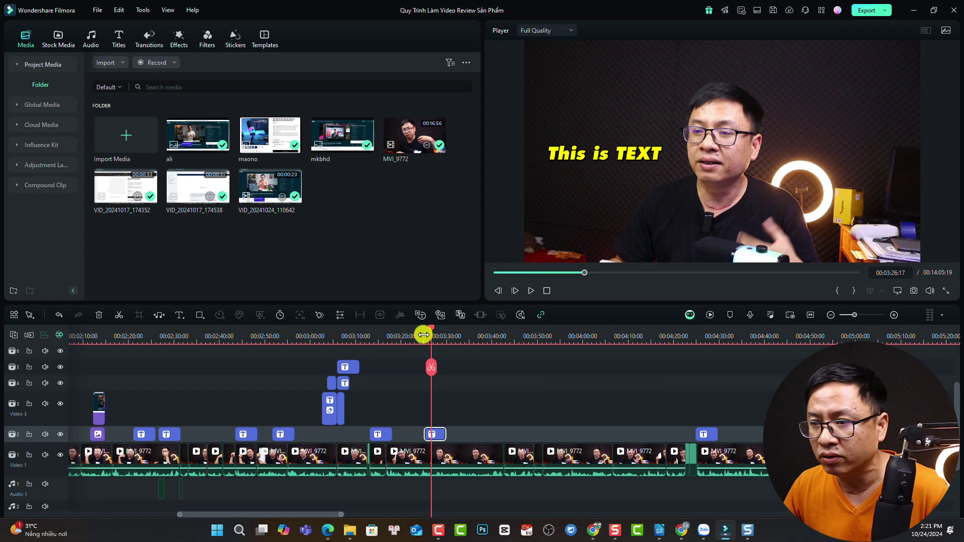
Apply the Down Up 1 motion from Preset Motions (Legacy) to the title clip and play it from just before its start.
double_click(434, 434)
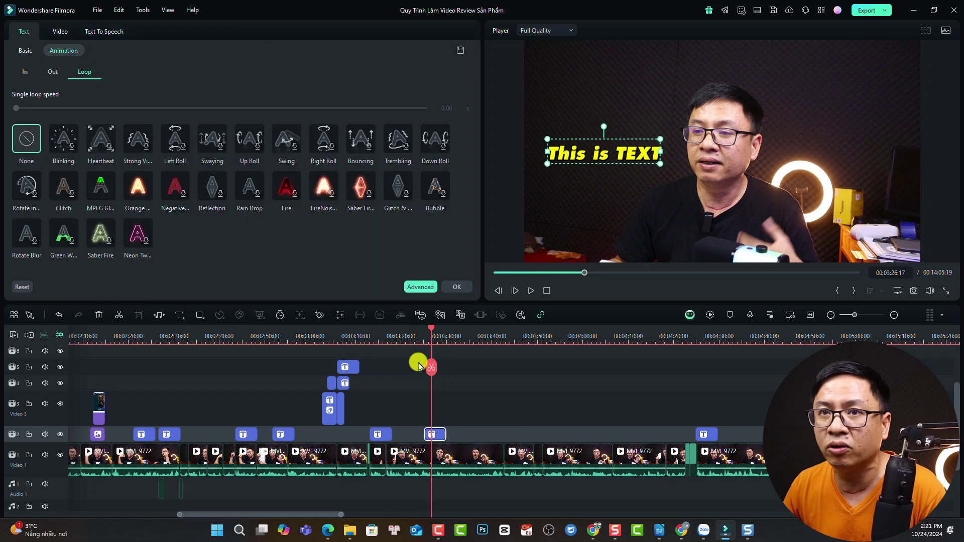
left_click(56, 33)
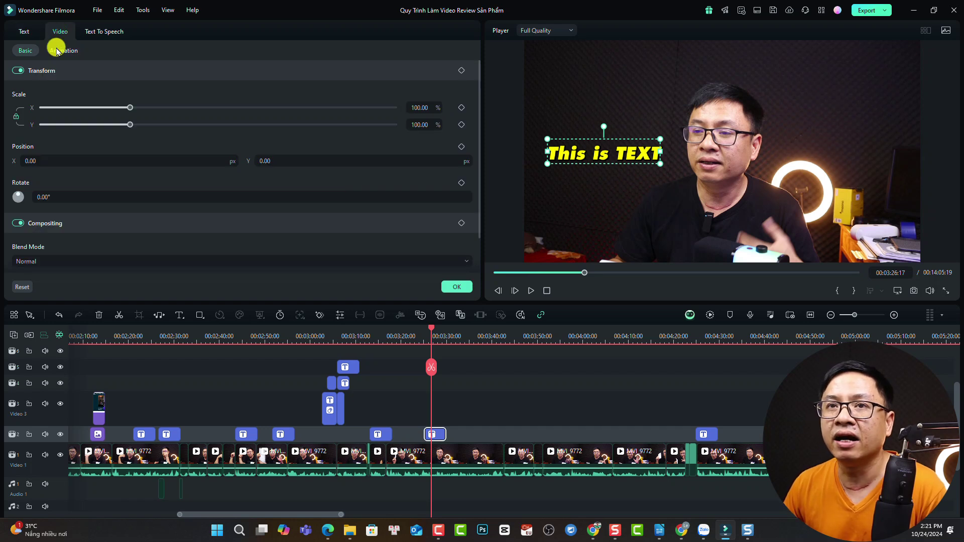
left_click(58, 50)
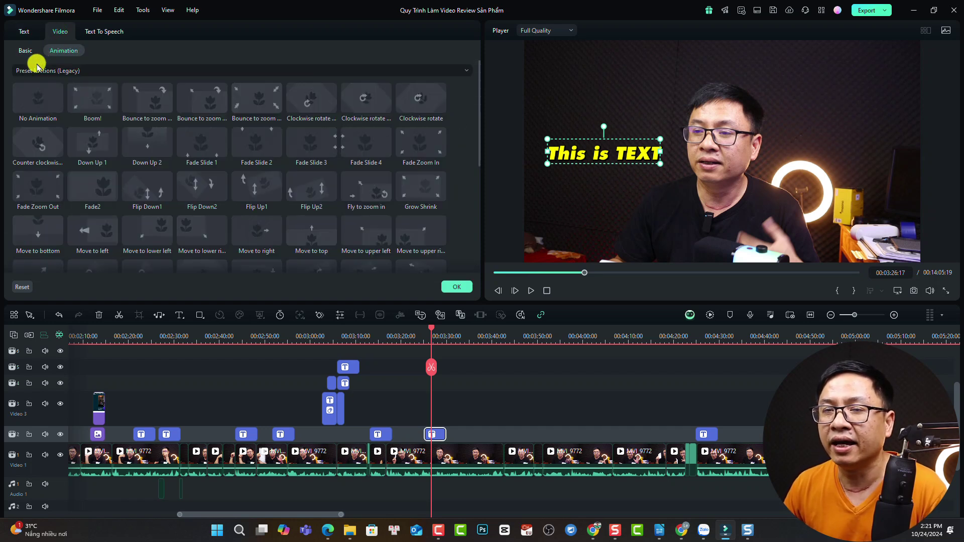
left_click(467, 70)
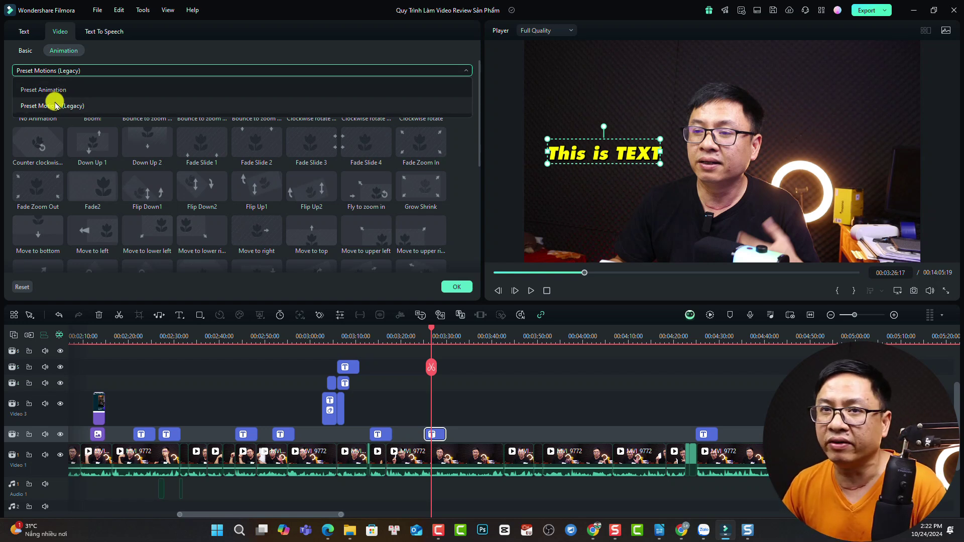
left_click(56, 105)
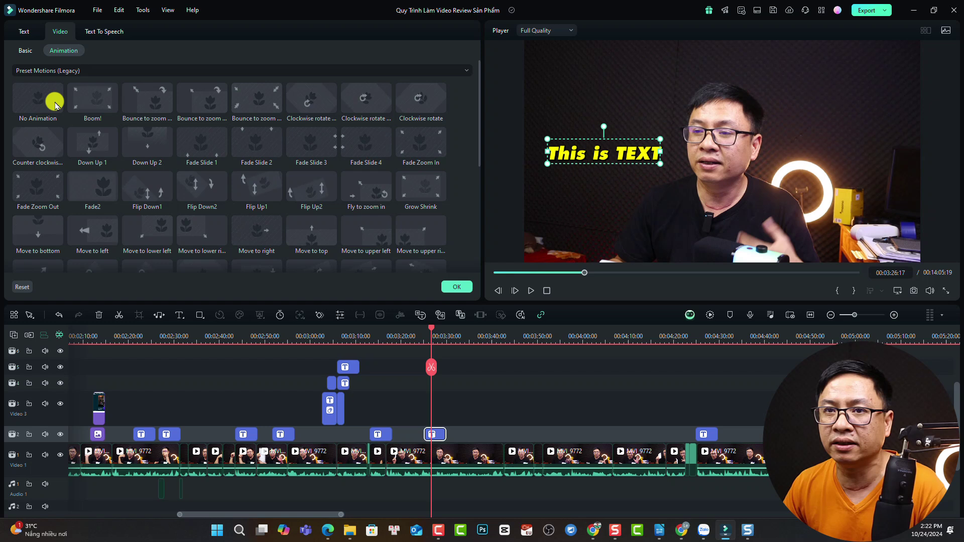
double_click(102, 149)
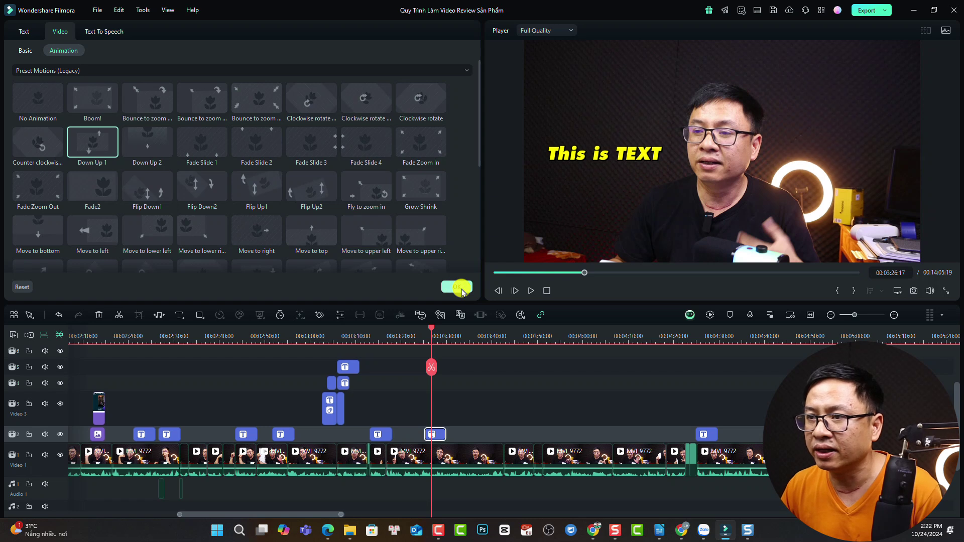
left_click(457, 287)
left_click(422, 341)
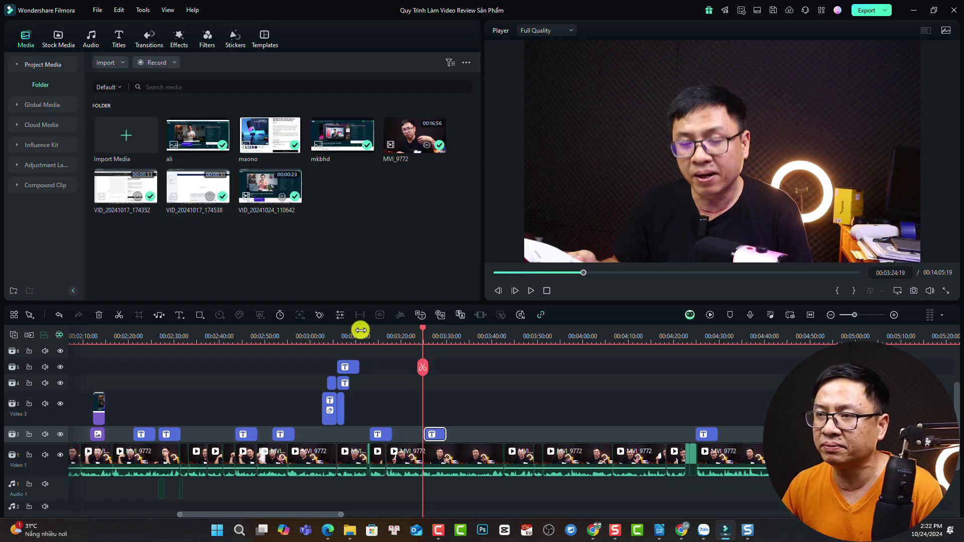
left_click(416, 339)
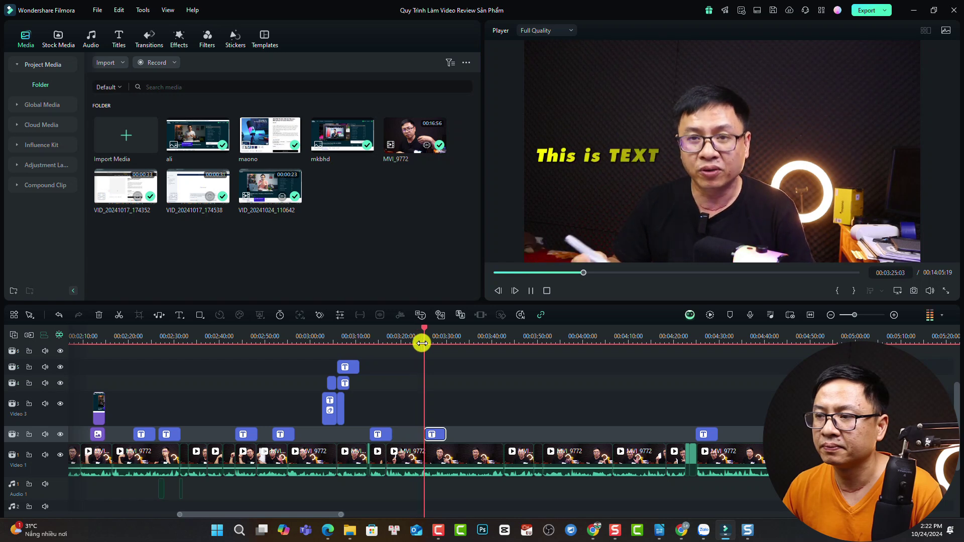
Add the Lower Third 4 title to the second video track at about 00:03:38 and play it from its start.
key("space")
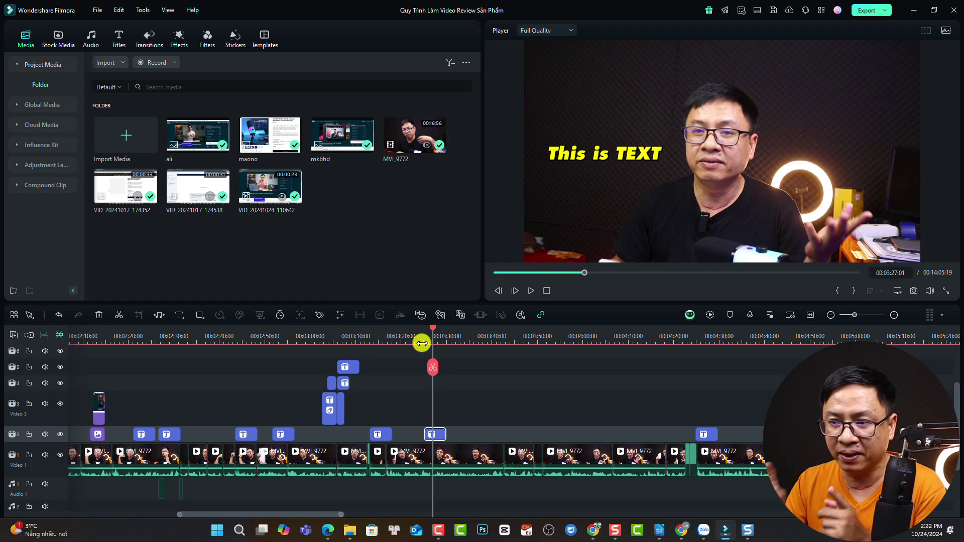
left_click(120, 35)
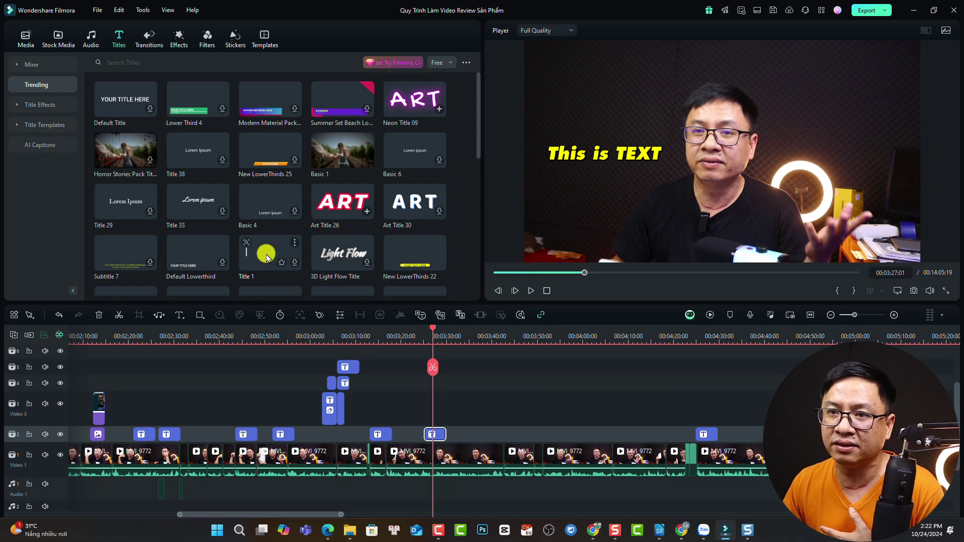
mouse_move(194, 112)
left_mouse_down()
mouse_move(506, 358)
mouse_move(502, 415)
mouse_move(483, 435)
left_mouse_up()
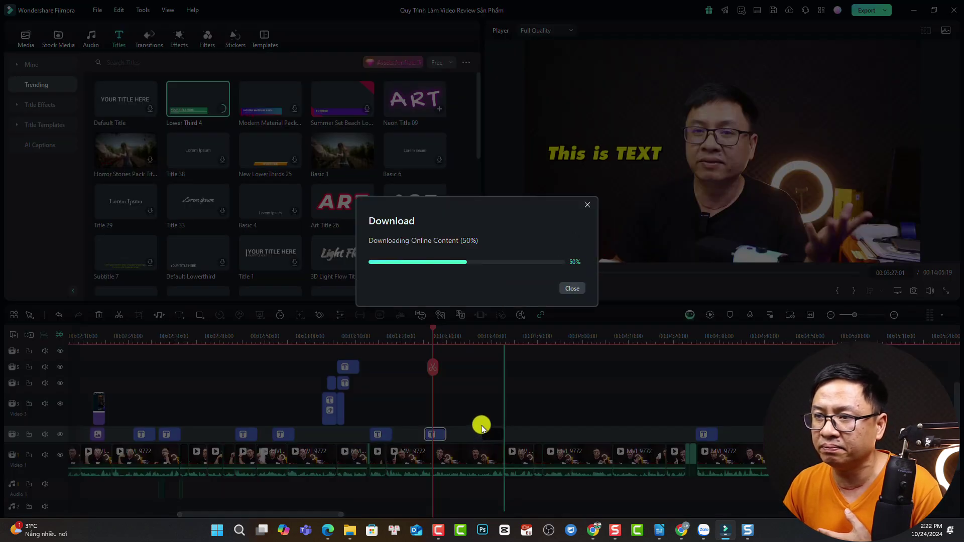
left_click(481, 340)
key("space")
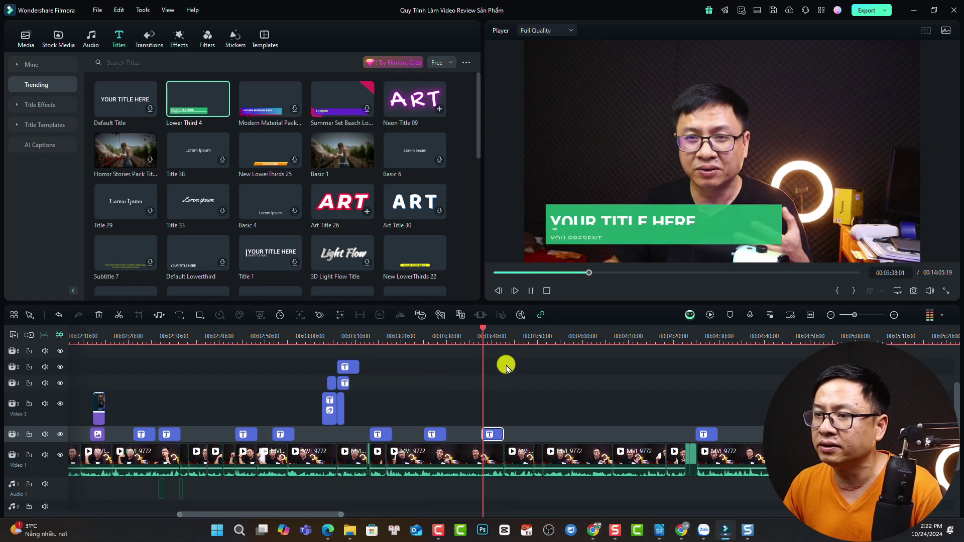
Replace the lower third's main line with the presenter's full name and its second line with "YouTuberr".
double_click(660, 214)
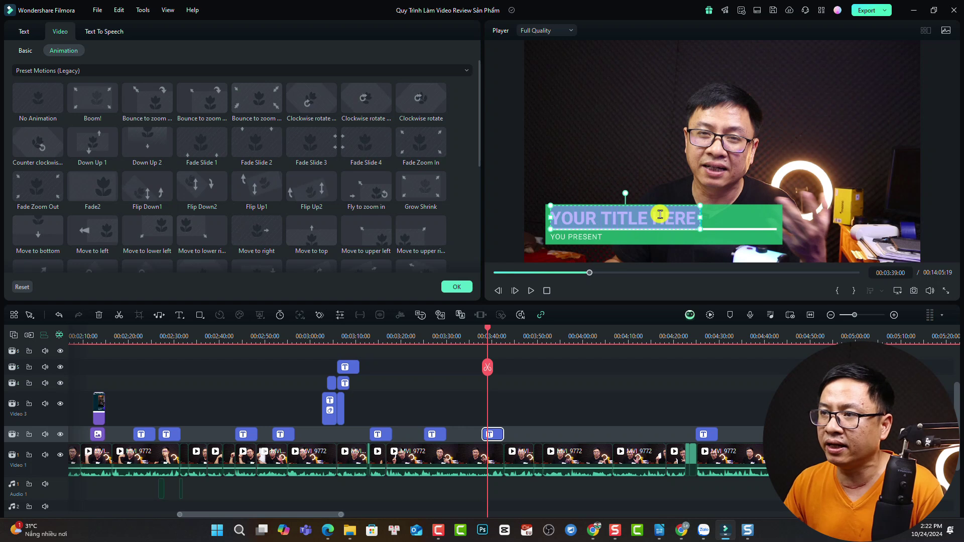
type("Jacky")
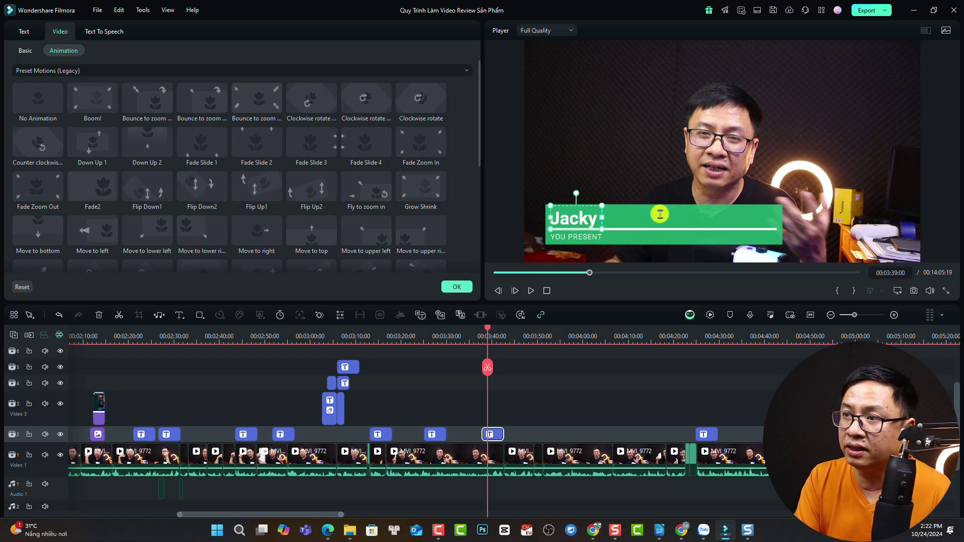
type(" Nguyen")
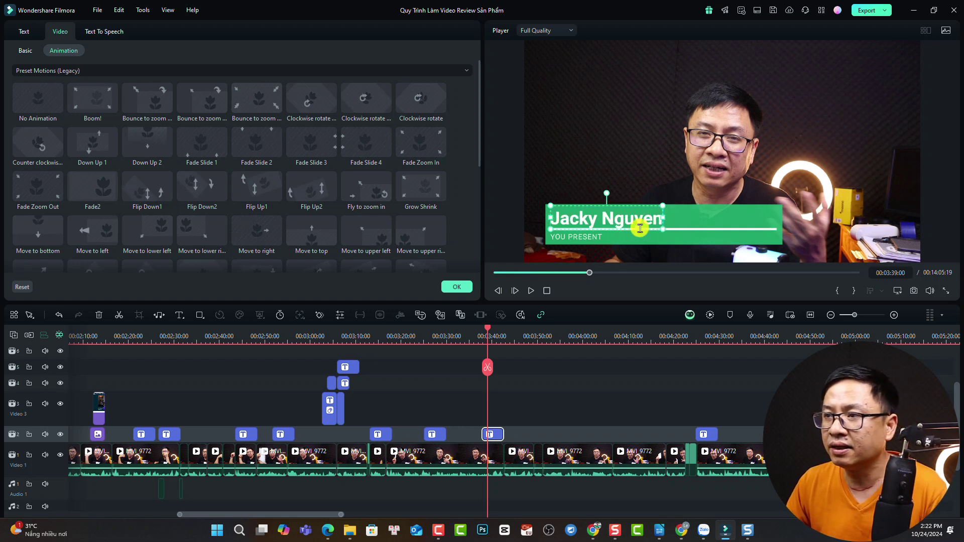
double_click(597, 238)
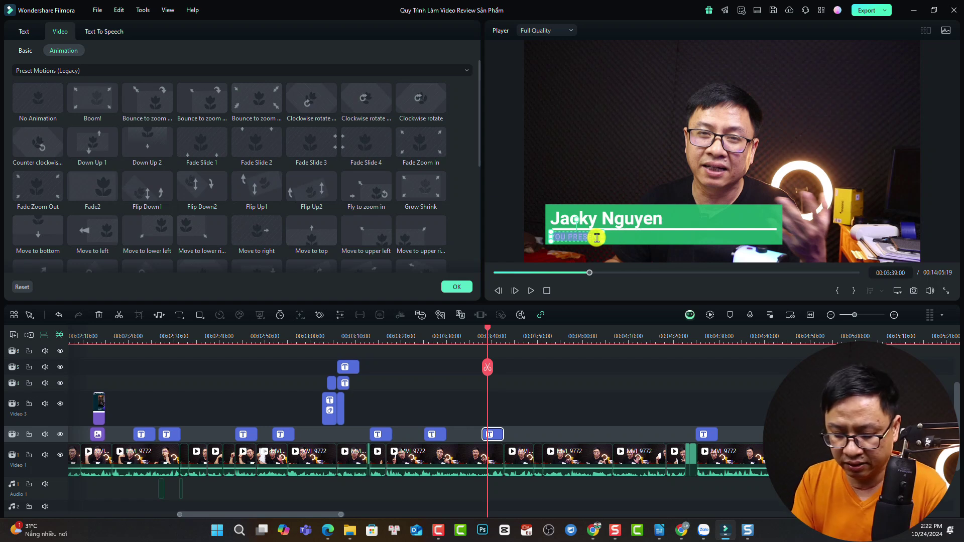
key("BackSpace")
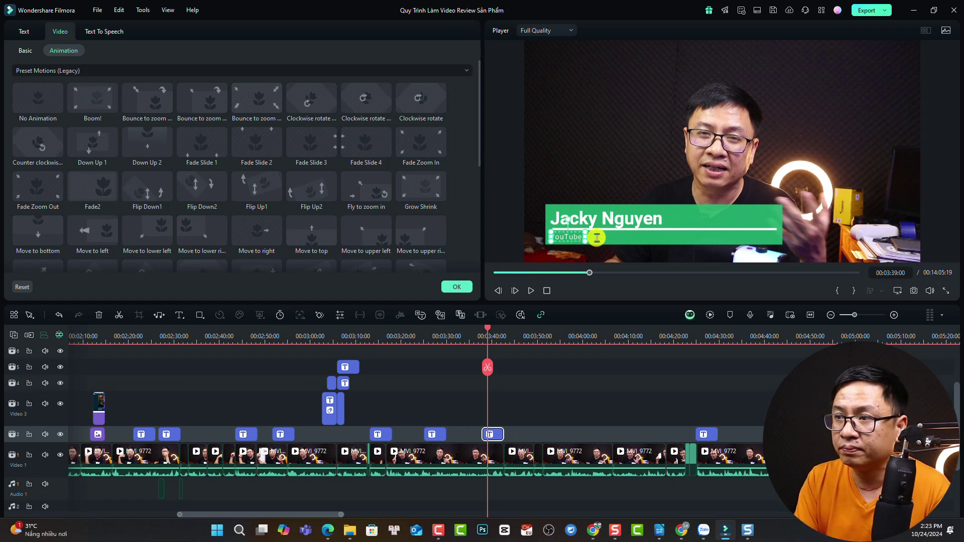
type("YouTuberr")
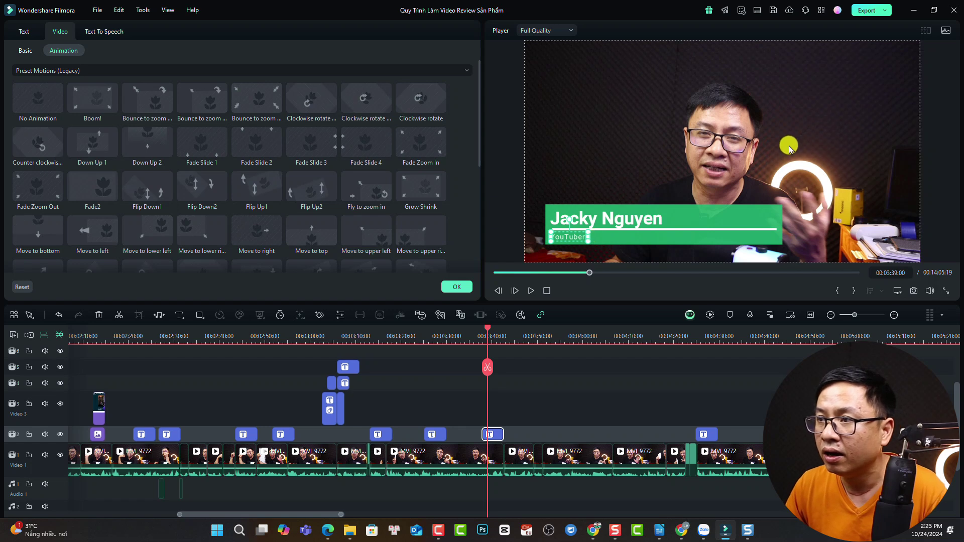
Play the timeline from just before the lower third to review its edited text and animation.
left_click(553, 400)
left_click(478, 342)
key("space")
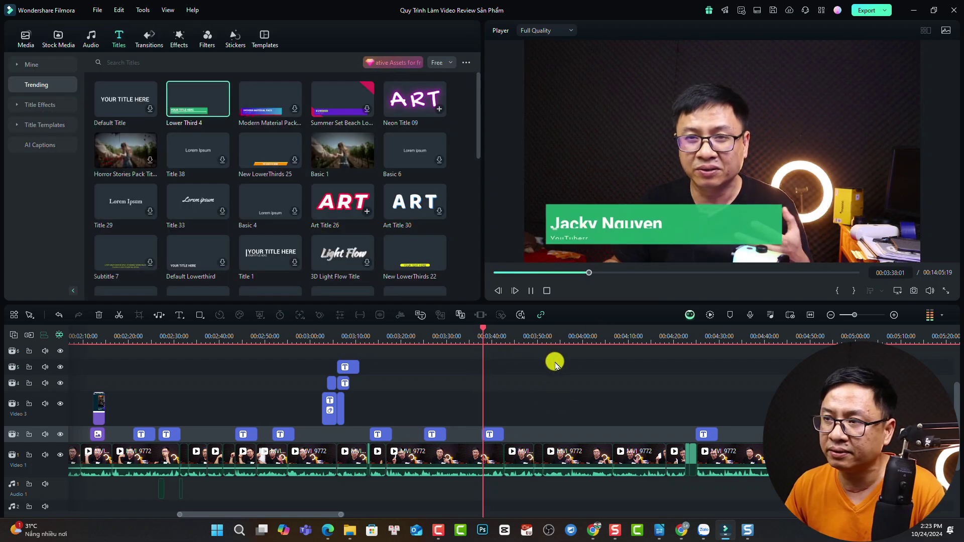
key("space")
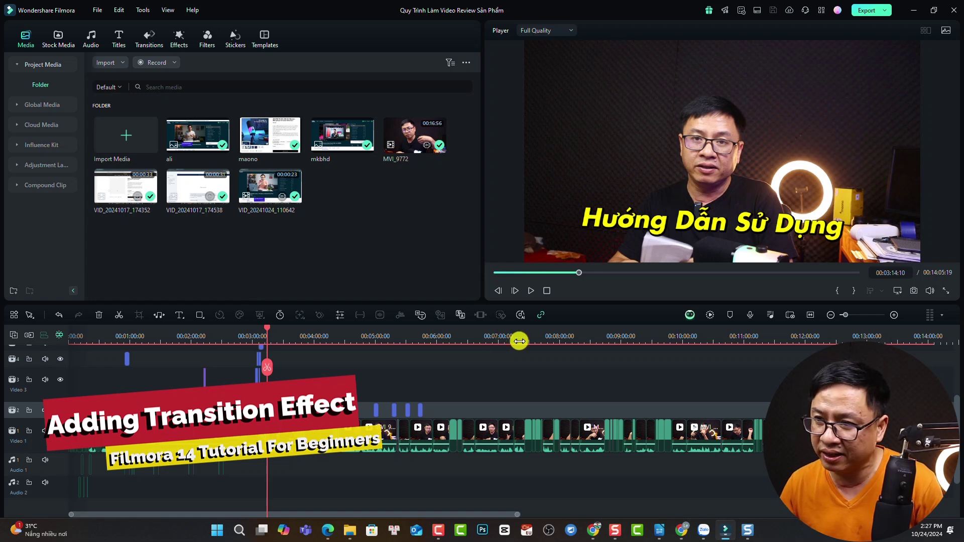
Preview the Zoom transition and add it to the Video 1 cut at 00:03:20:16.
left_click_drag(845, 315, 863, 315)
left_click(376, 335)
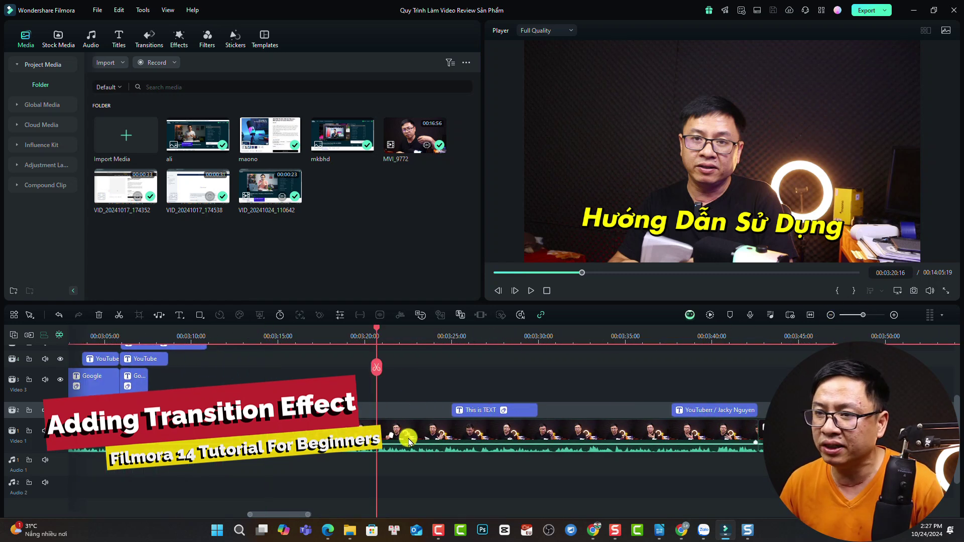
left_click(408, 441)
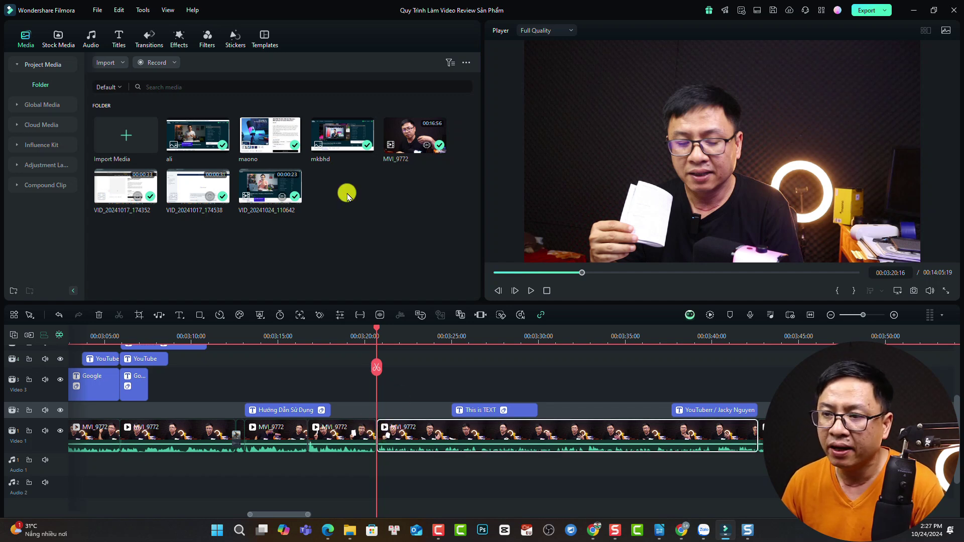
left_click(150, 40)
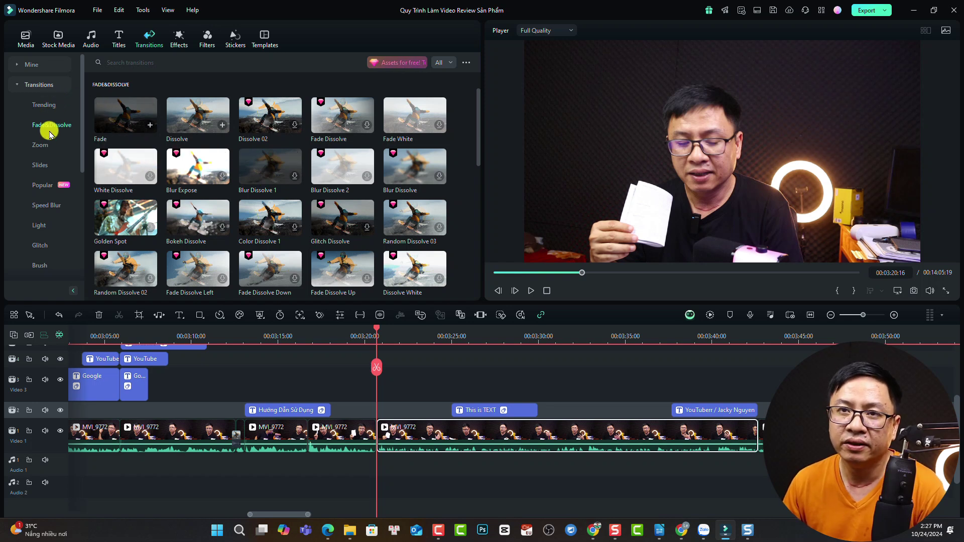
left_click(36, 146)
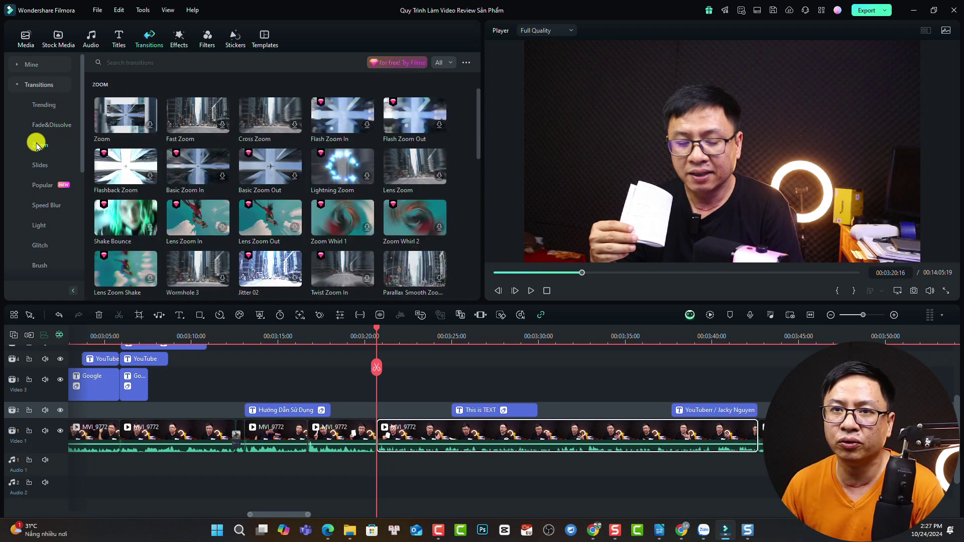
left_click(124, 122)
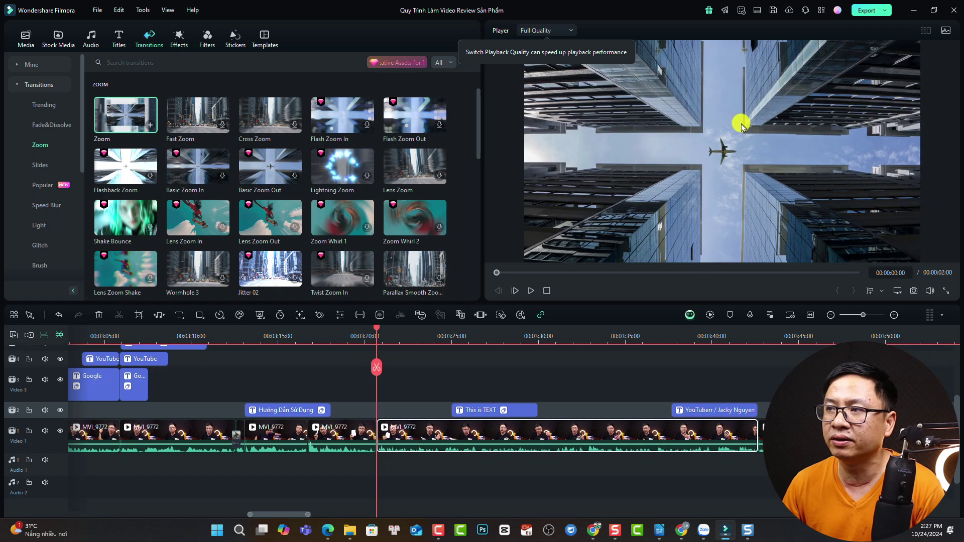
left_click(119, 125)
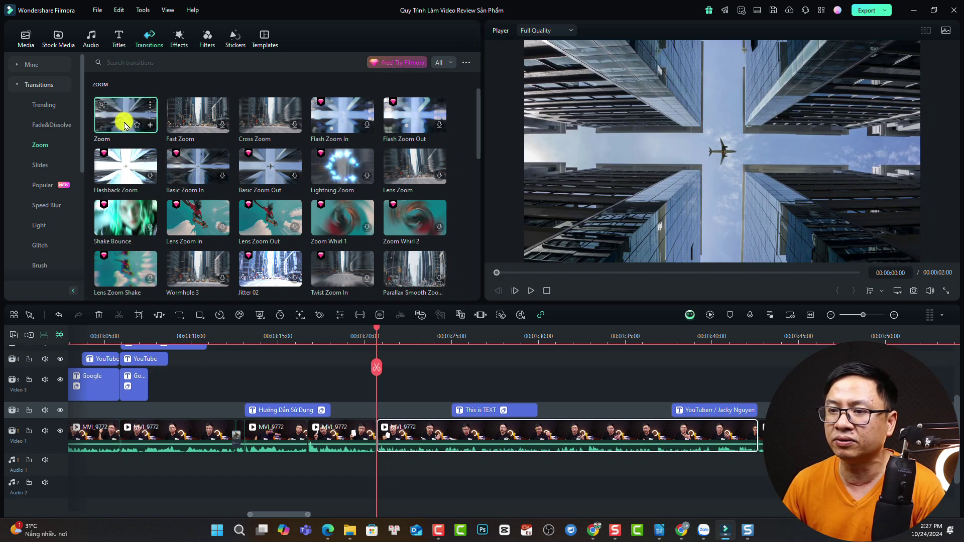
left_click_drag(116, 120, 376, 436)
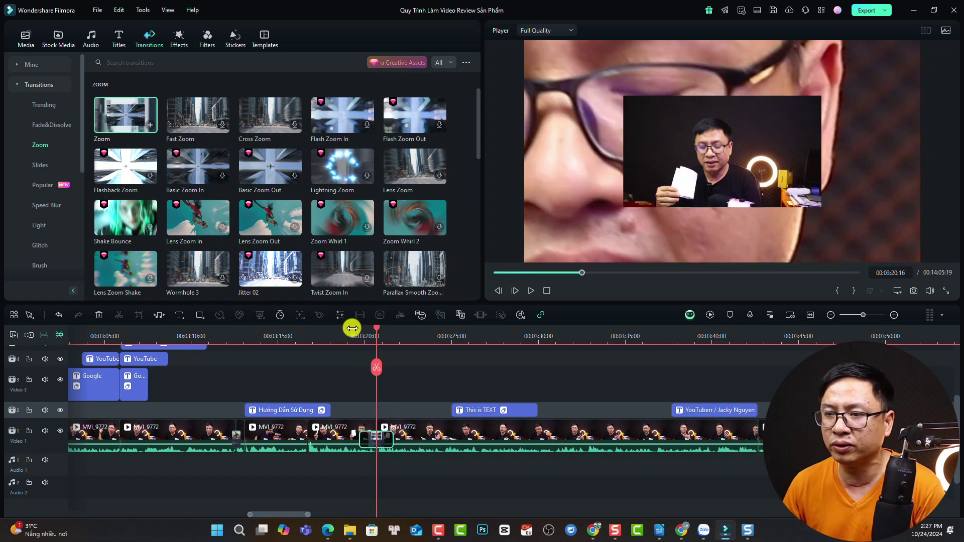
Play the timeline across the cut to review the Zoom transition.
left_click(352, 328)
key("space")
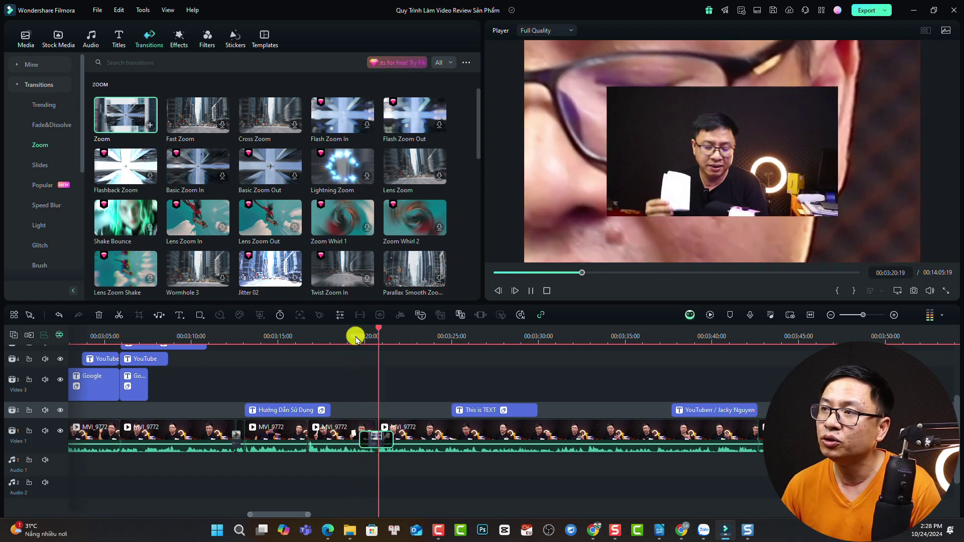
key("space")
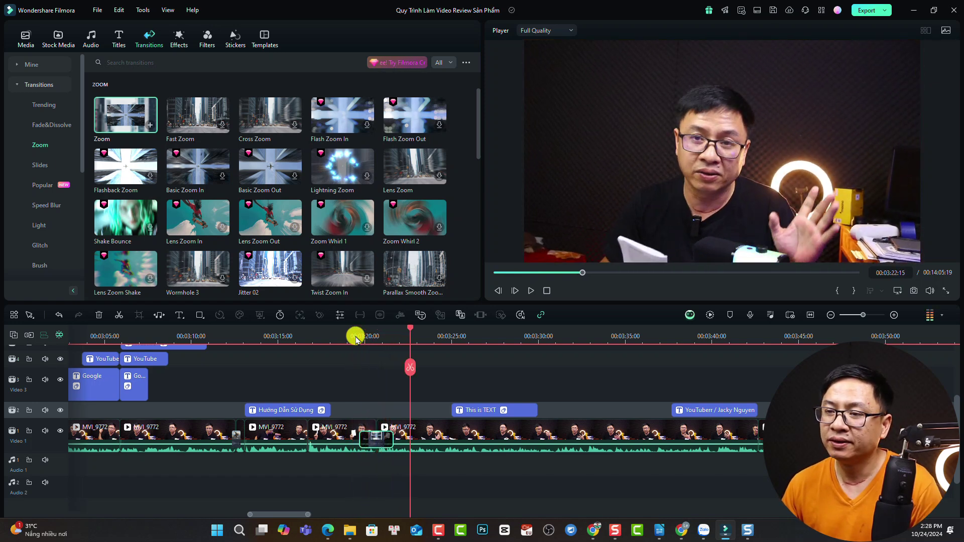
Set the Zoom transition's duration to 00:00:01:00, leaving the mode at Overlap, and apply the settings to all transitions.
double_click(371, 439)
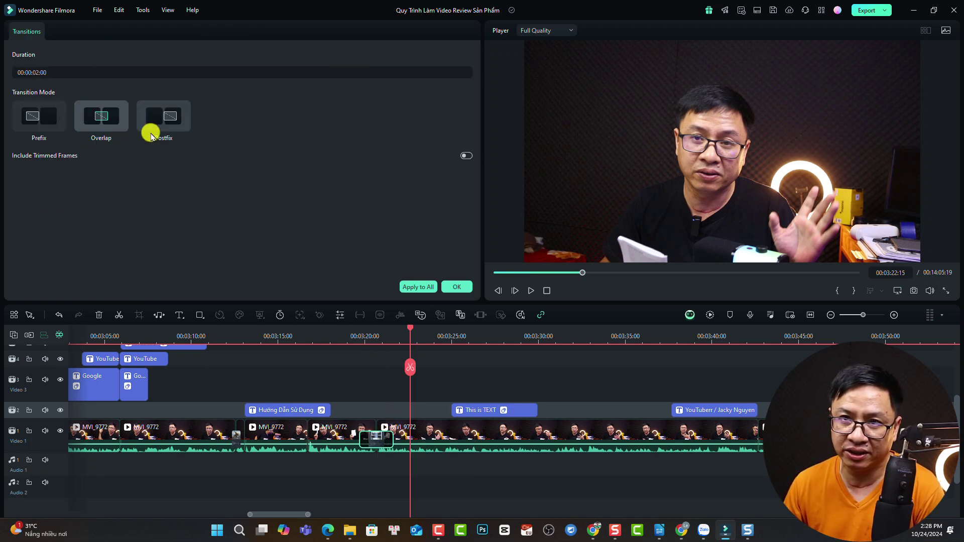
left_click(28, 68)
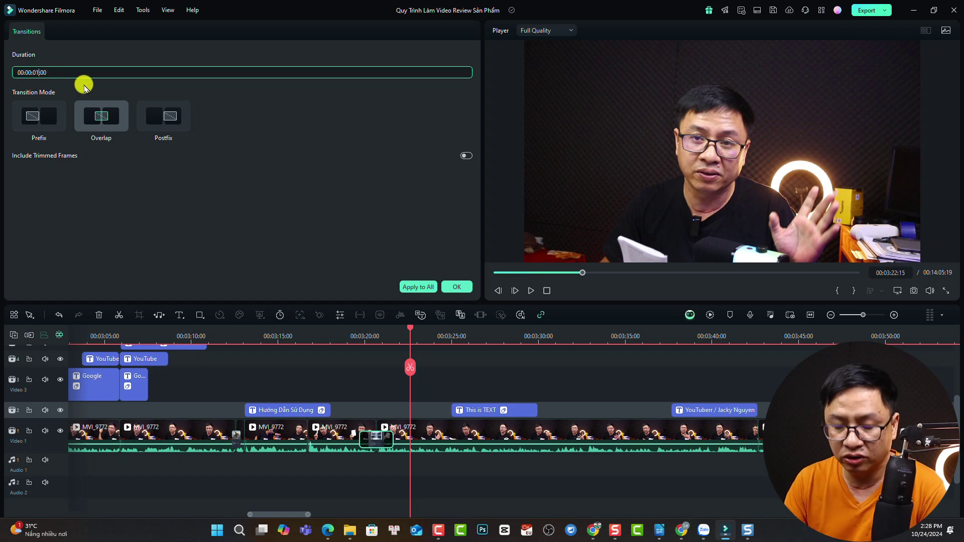
left_click(418, 288)
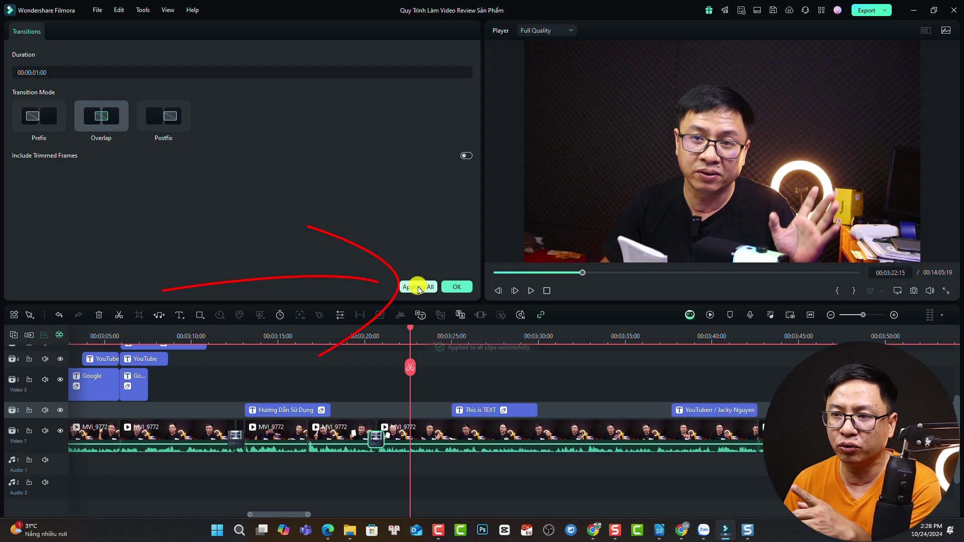
left_click(457, 288)
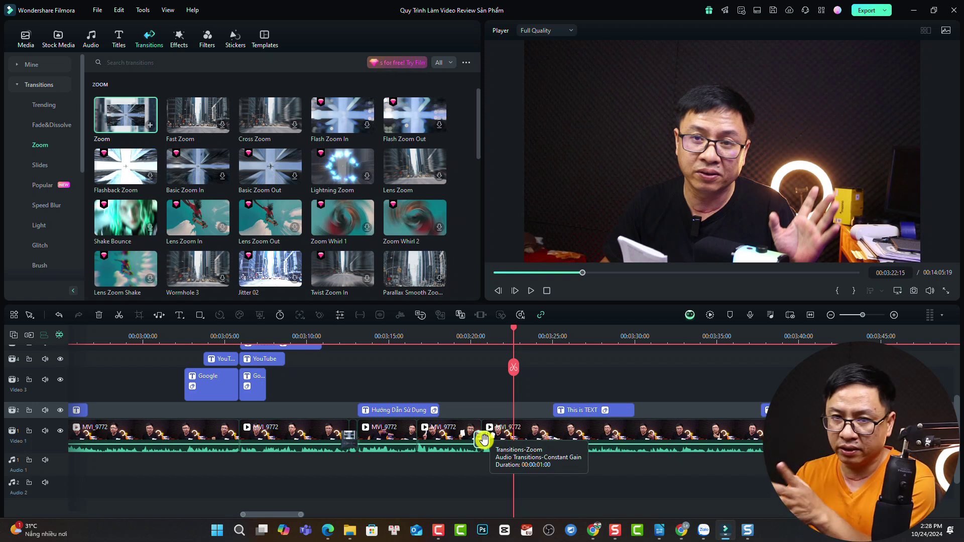
Select the run of MVI_9772 clips on Video 1 and apply the Zoom transition to all of them.
scroll(484, 440, "down", 5)
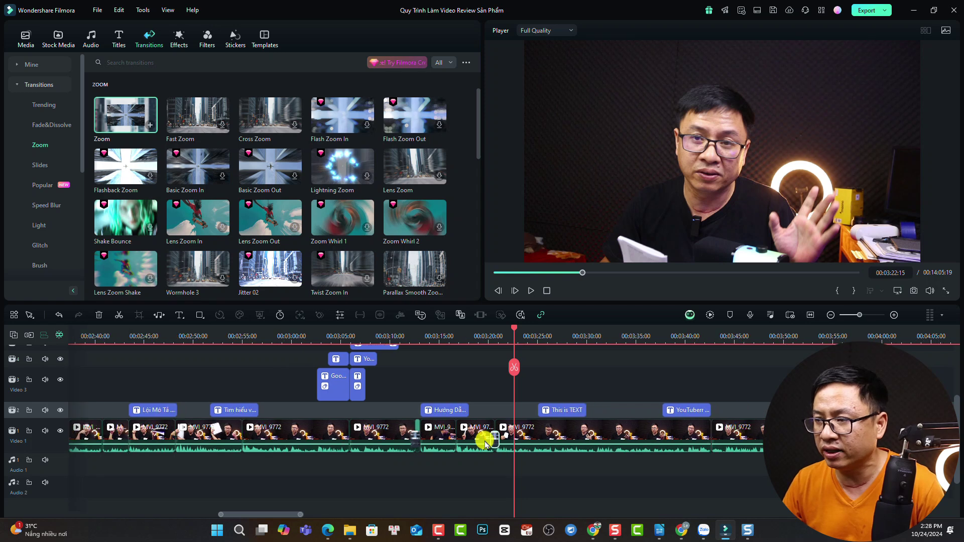
left_click_drag(706, 474, 127, 430)
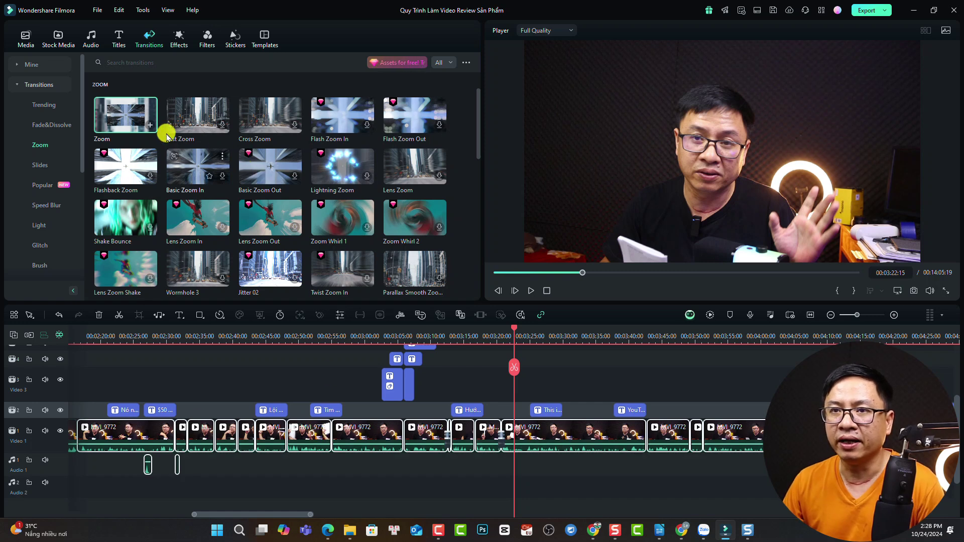
right_click(126, 115)
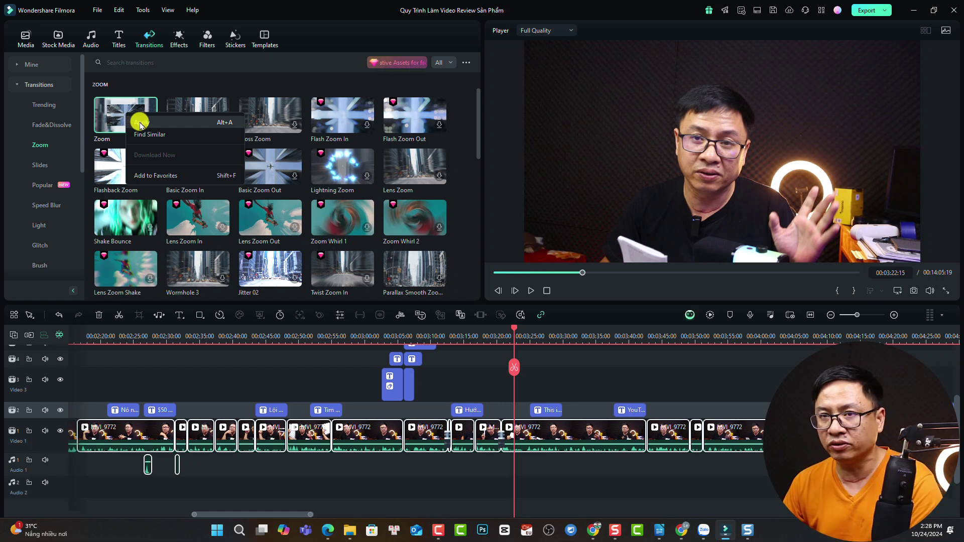
left_click(141, 123)
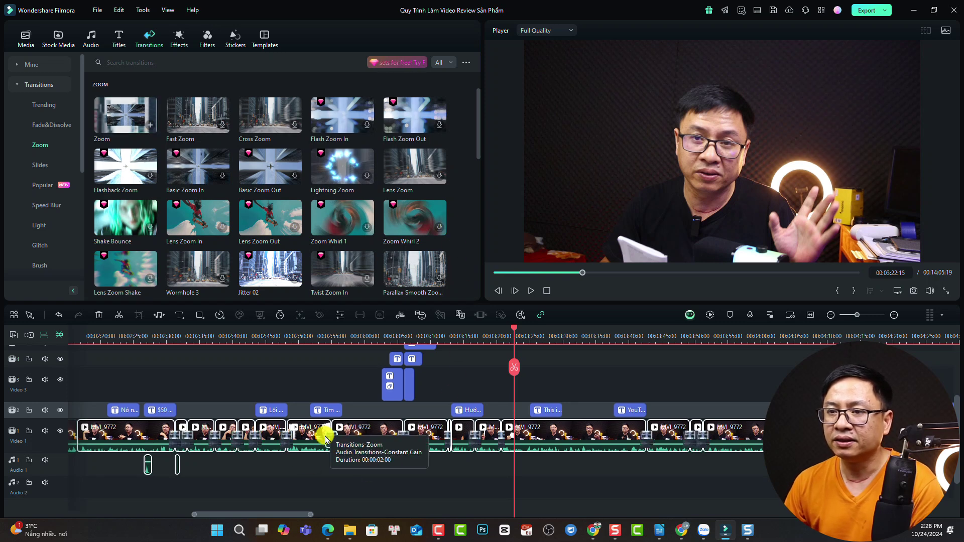
Play the timeline from 00:02:54:08 and again from about 00:03:04 to review the added Zoom transitions.
left_click(327, 335)
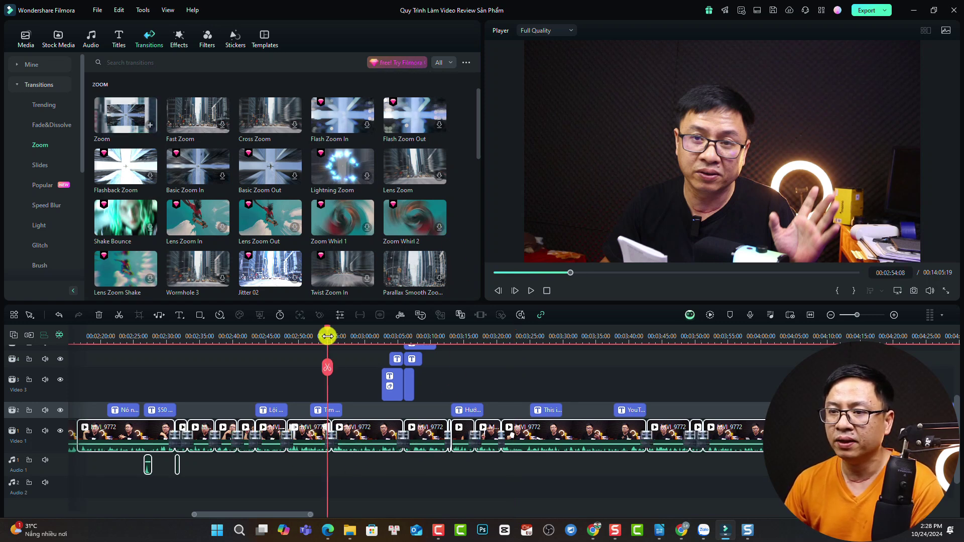
left_click(387, 391)
key("space")
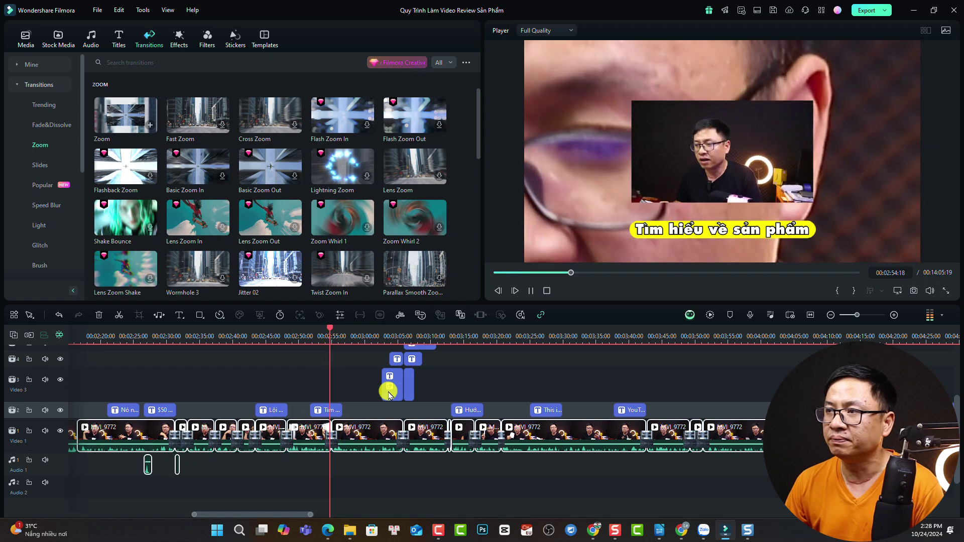
left_click(392, 341)
key("space")
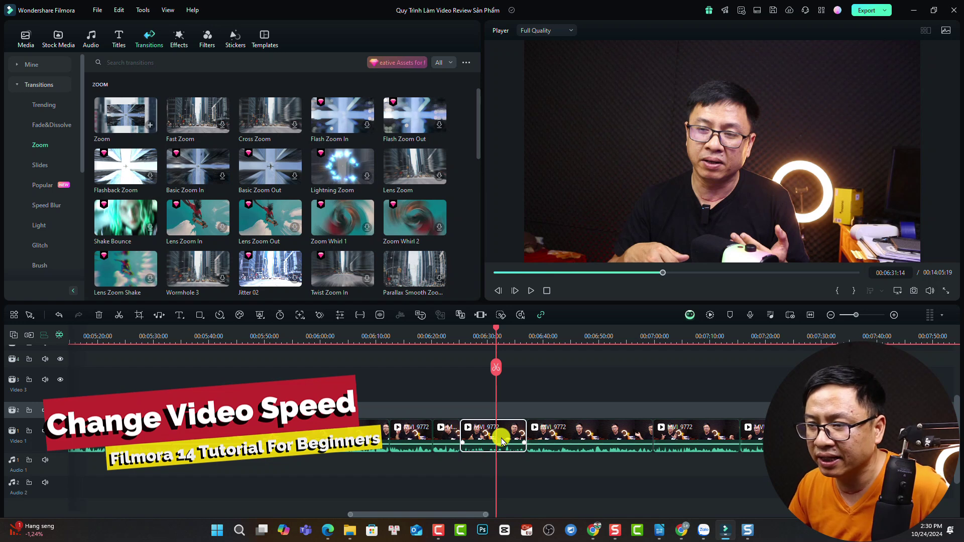
View the speed options for the selected MVI_9772 clip and move the clip straight up to track 2, starting at 00:06:25:03.
left_click(218, 319)
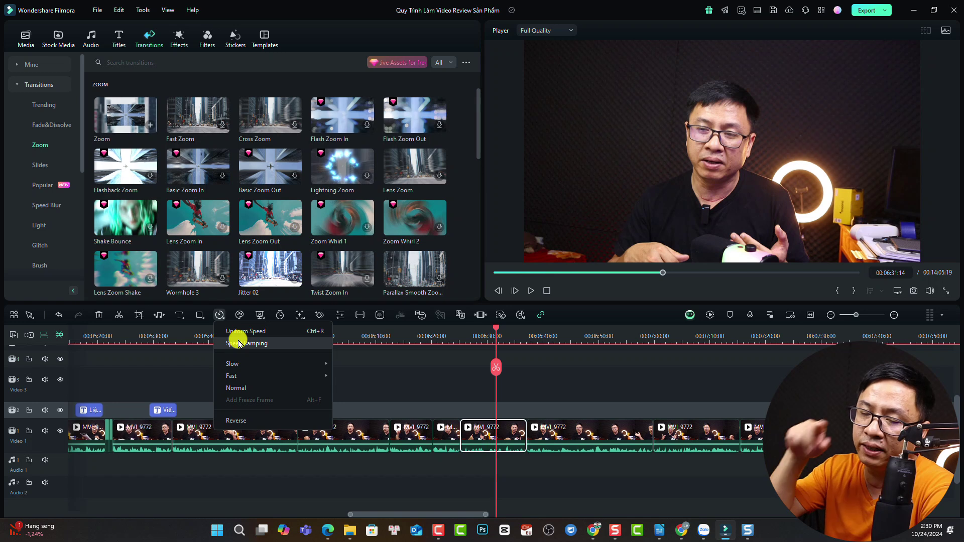
mouse_move(238, 363)
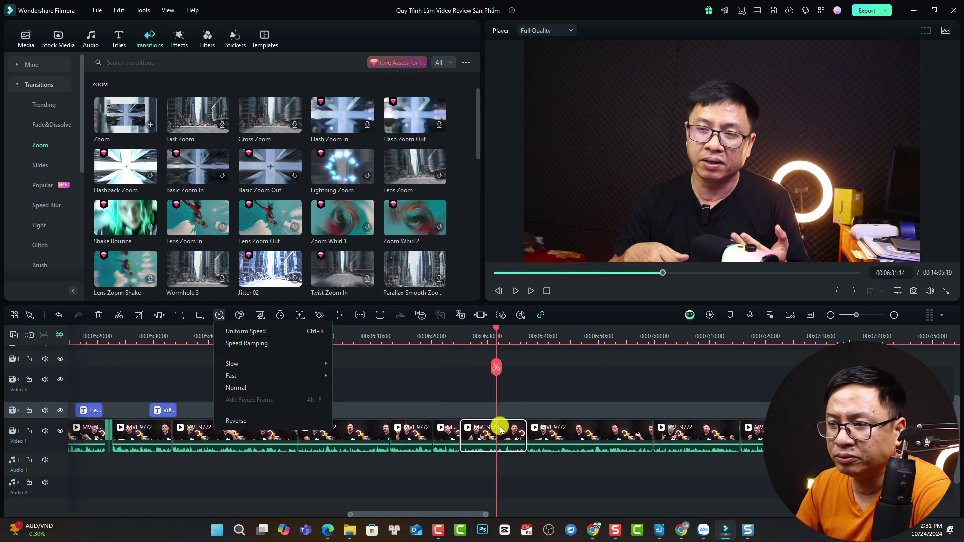
left_click_drag(498, 426, 482, 407)
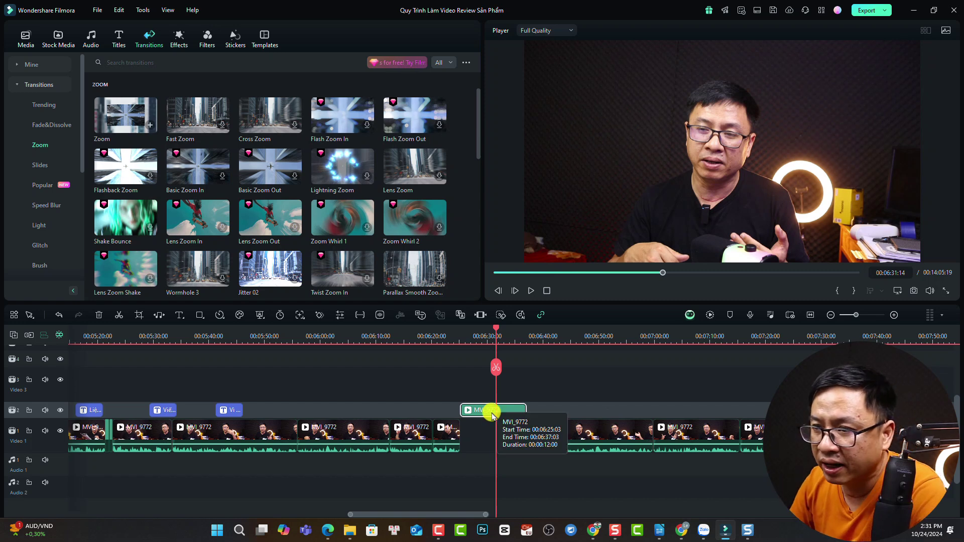
Slow the selected MVI_9772 clip on track 2 to 0.5x speed and play it from near its start.
left_click(220, 315)
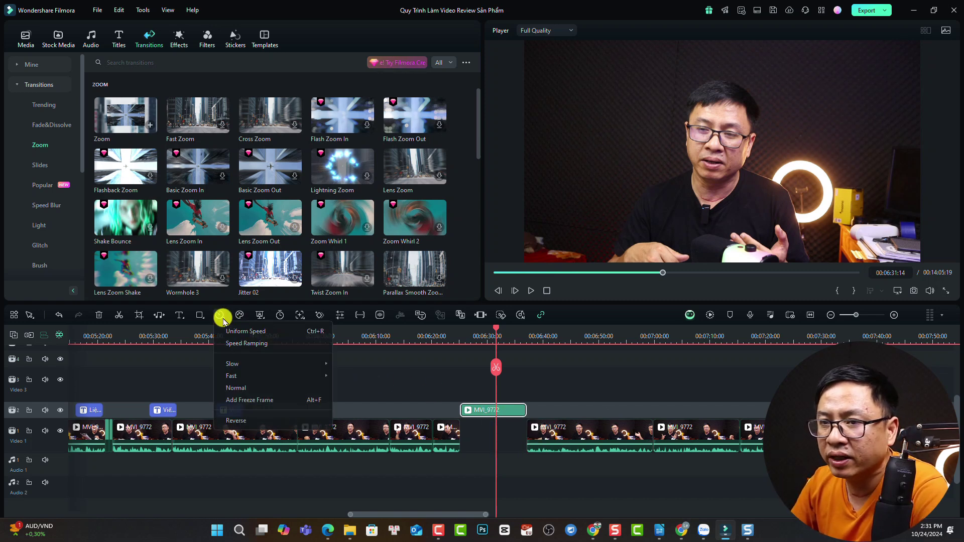
mouse_move(240, 364)
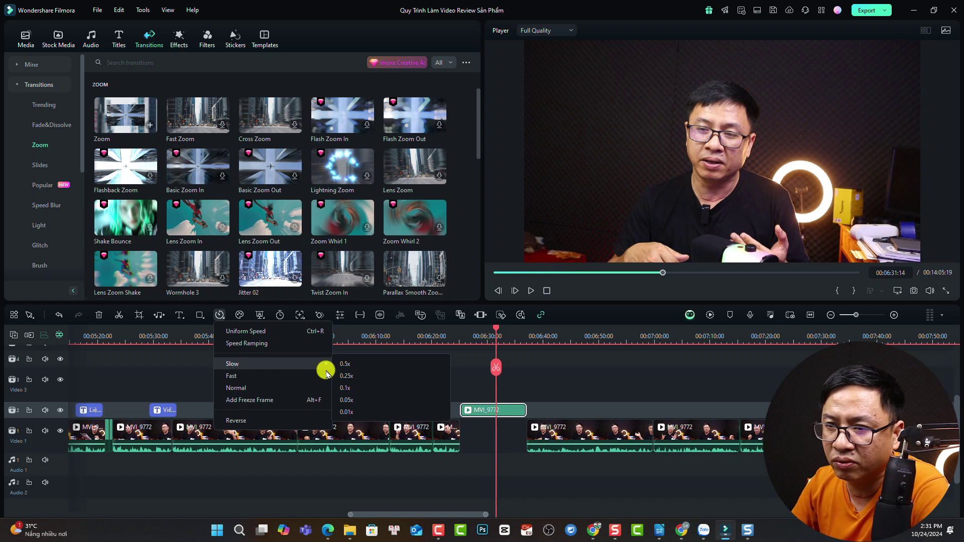
left_click(346, 365)
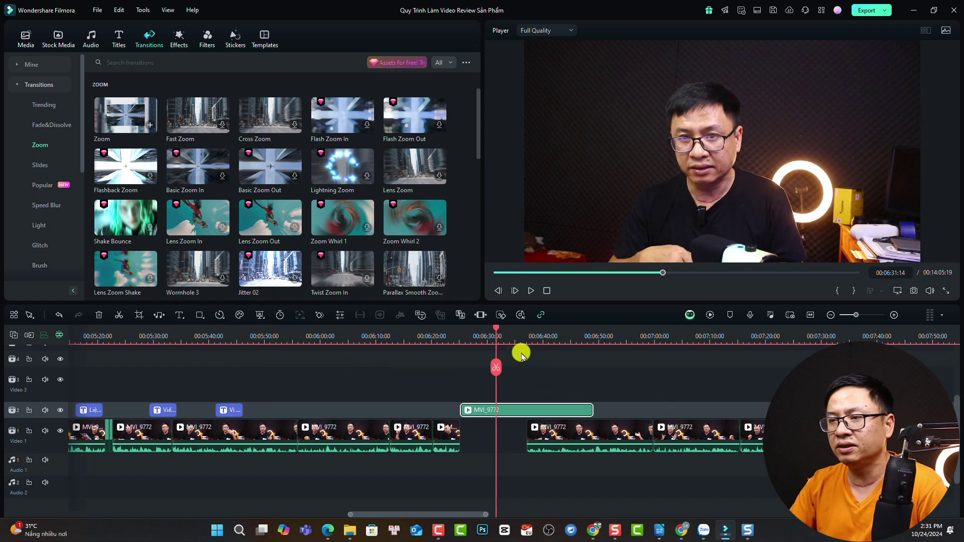
left_click(463, 339)
key("space")
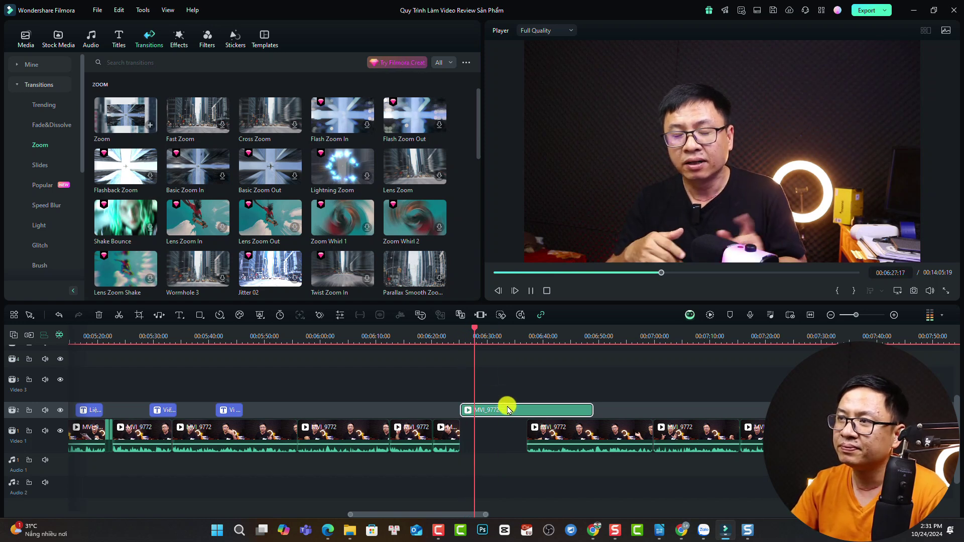
key("space")
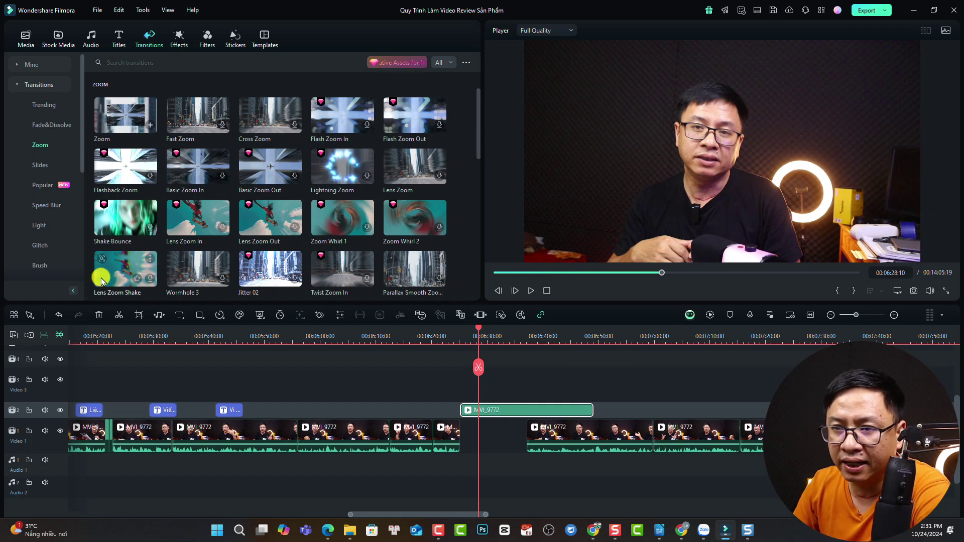
Apply the first Fast speed preset to the track 2 MVI_9772 clip, shortening it to about 6 seconds, and play it from 00:06:25:20.
left_click(220, 315)
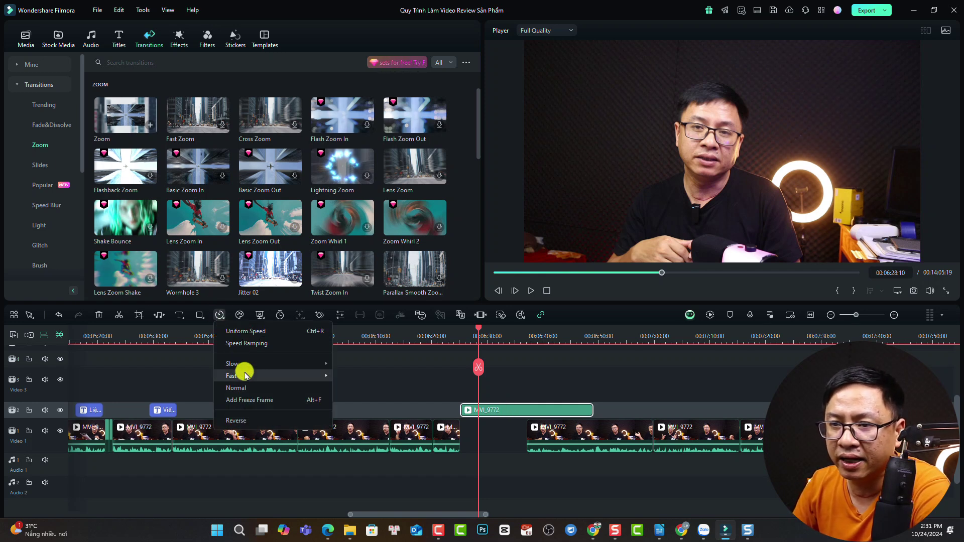
left_click(346, 377)
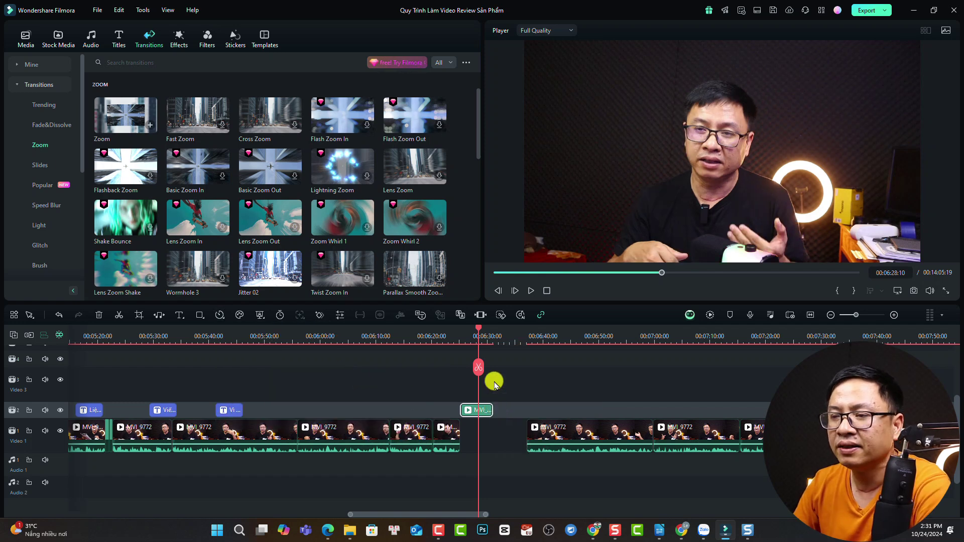
left_click(464, 339)
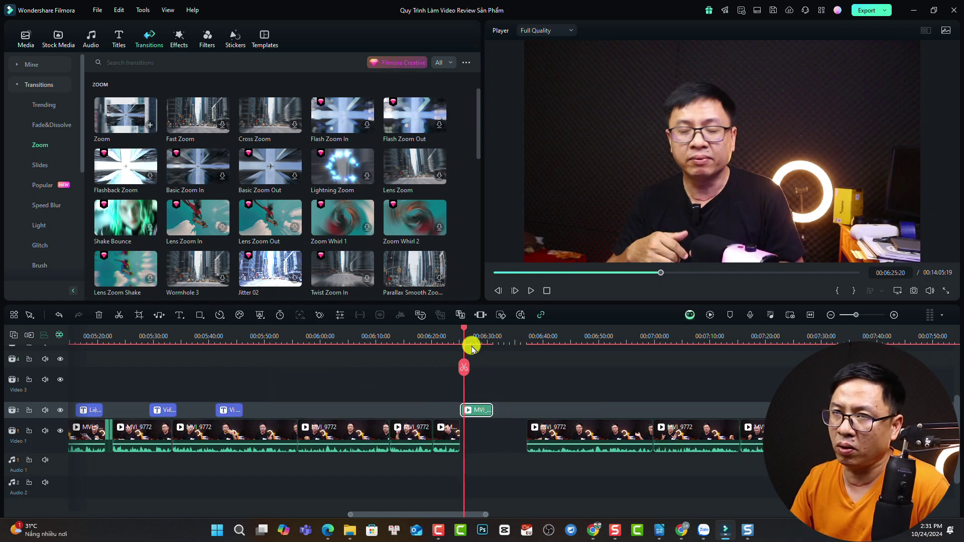
key("space")
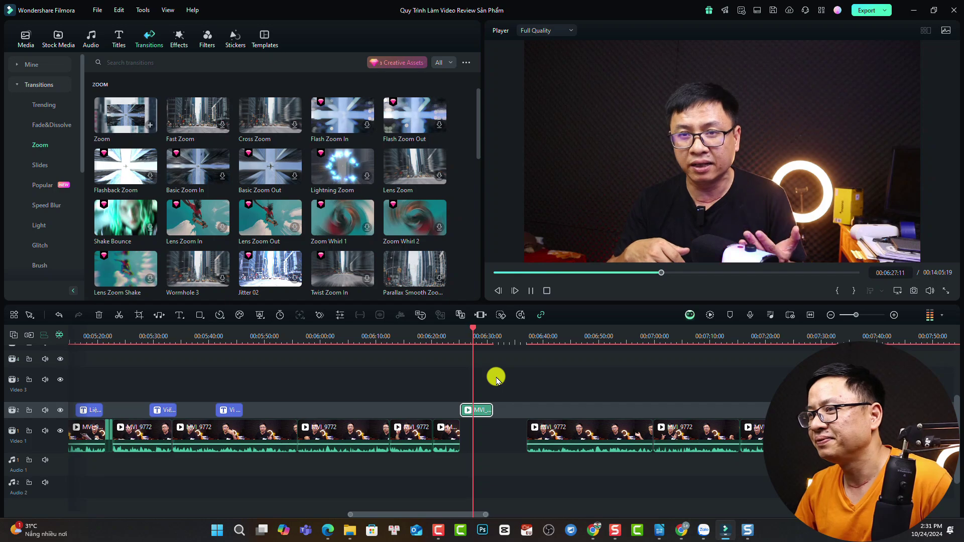